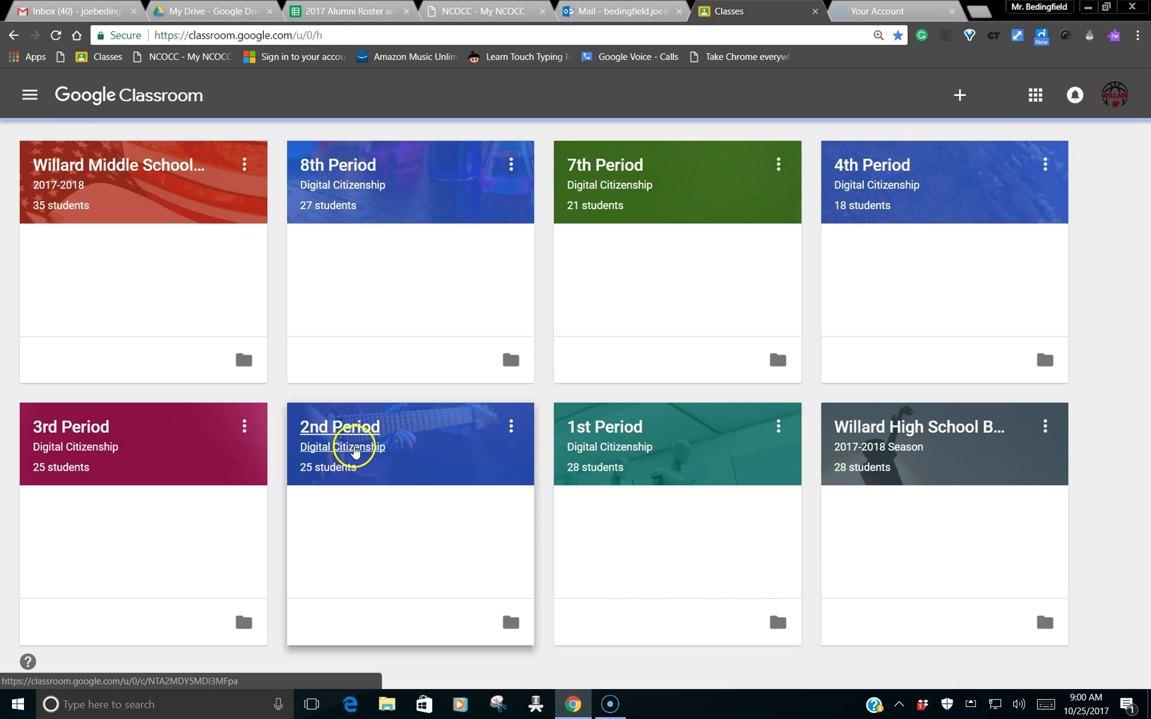
Step: Open the 2nd Period Digital Citizenship class and scroll down its stream
{"action": "left_click", "coordinate": [352, 447]}
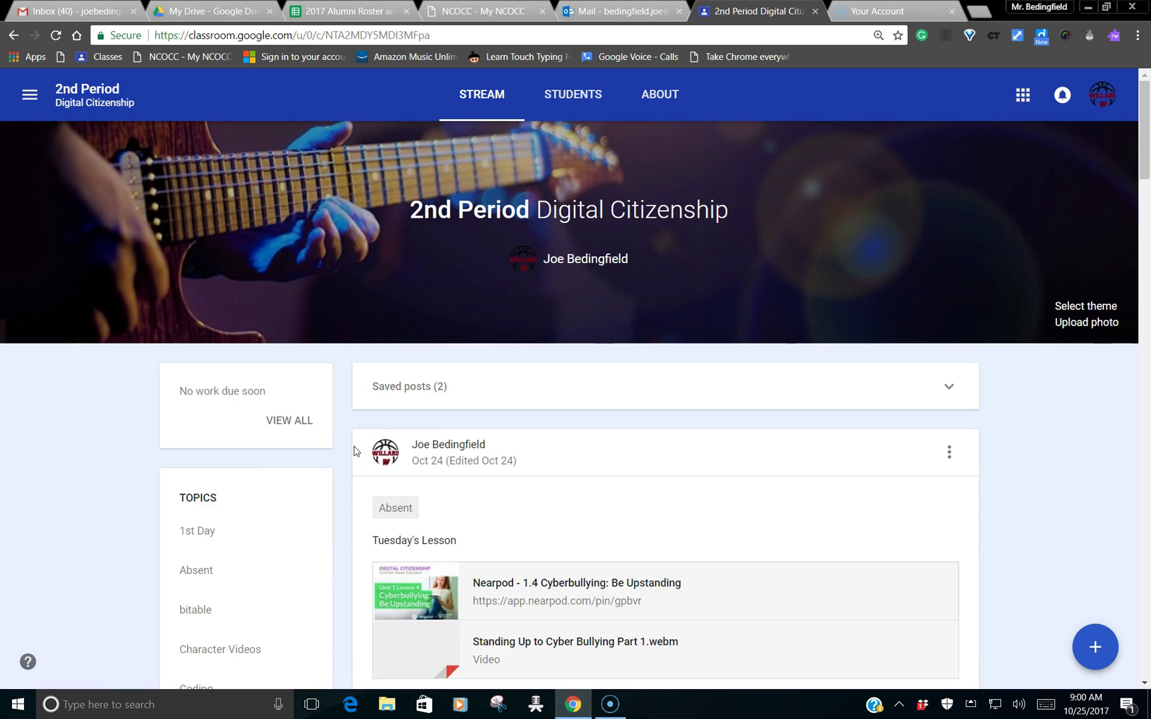
{"action": "scroll", "coordinate": [1033, 497], "scroll_direction": "down", "scroll_amount": 2}
{"action": "scroll", "coordinate": [1034, 496], "scroll_direction": "down", "scroll_amount": 1}
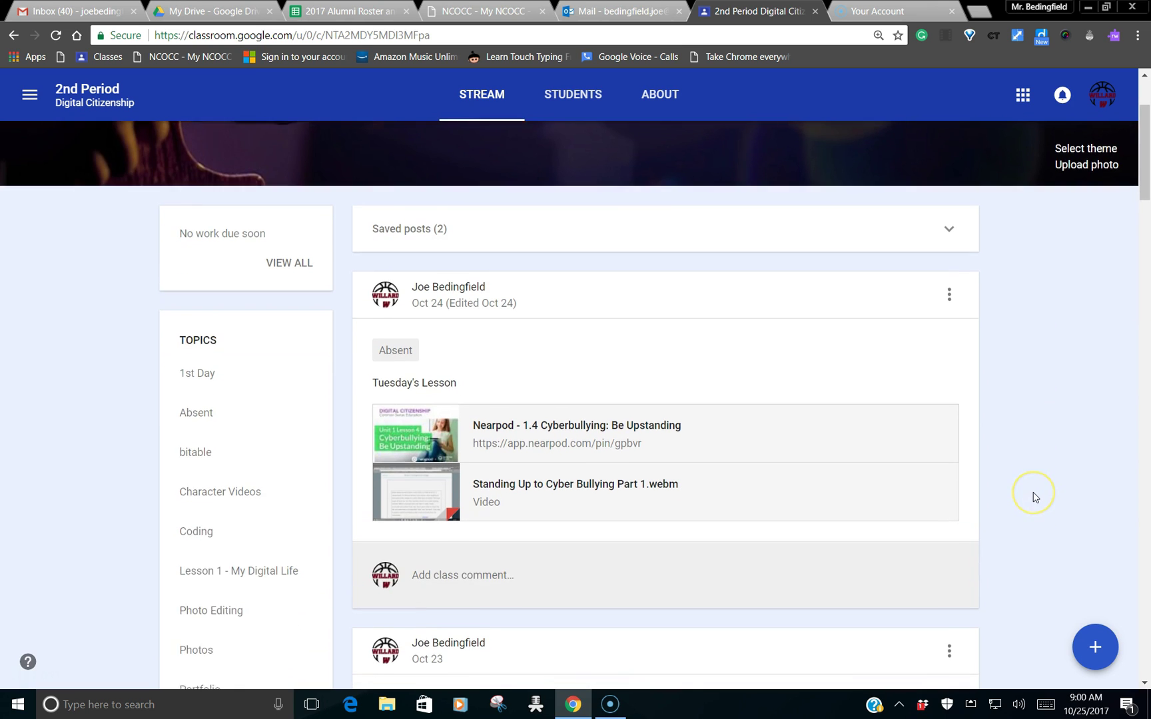
Step: Start an announcement, view its topic list, discard the draft, and open the Absent topic
{"action": "mouse_move", "coordinate": [1096, 645]}
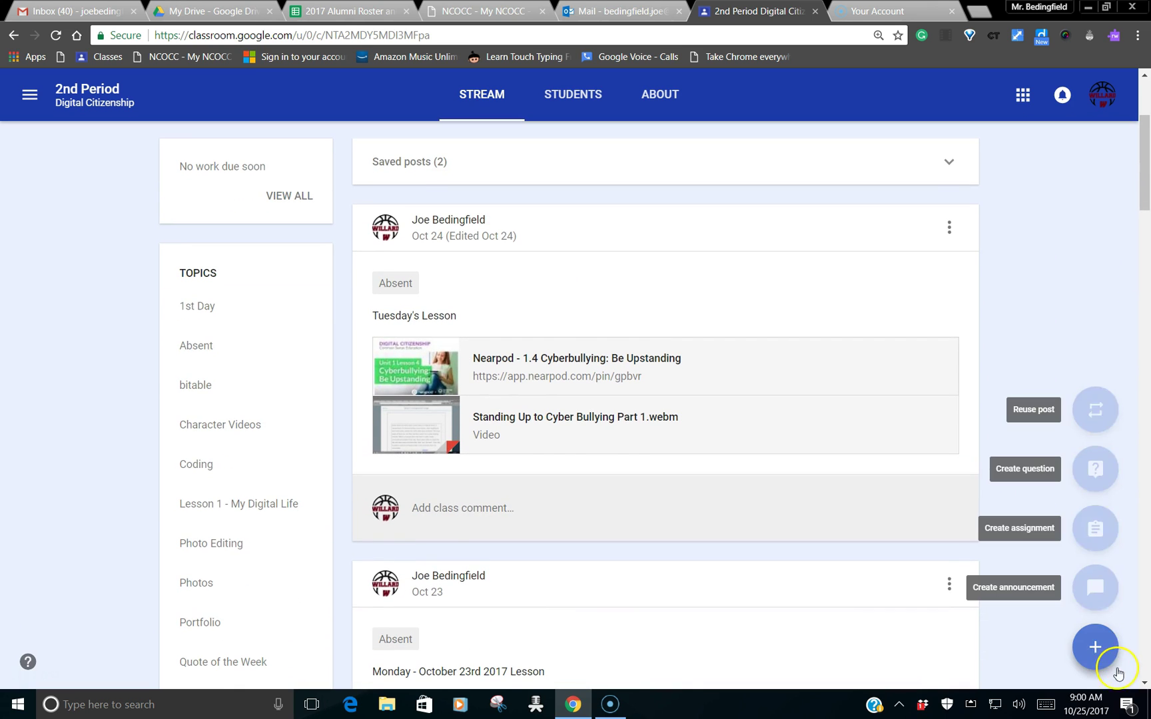
{"action": "left_click", "coordinate": [1096, 586]}
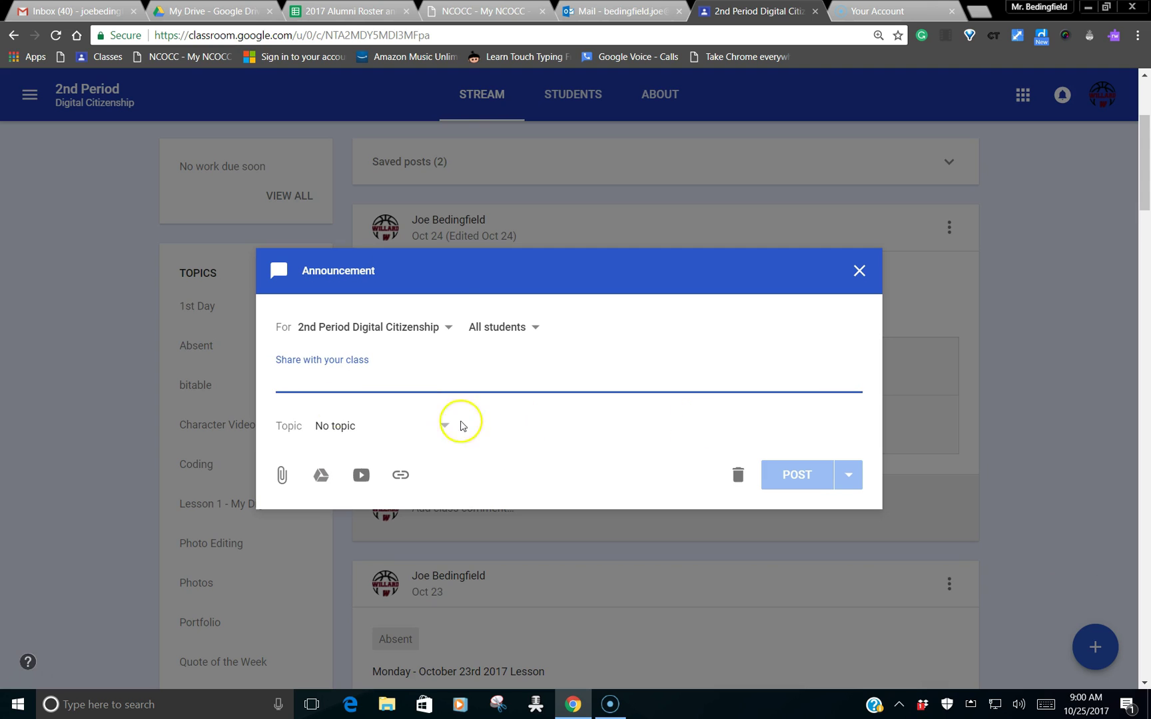
{"action": "left_click", "coordinate": [333, 426]}
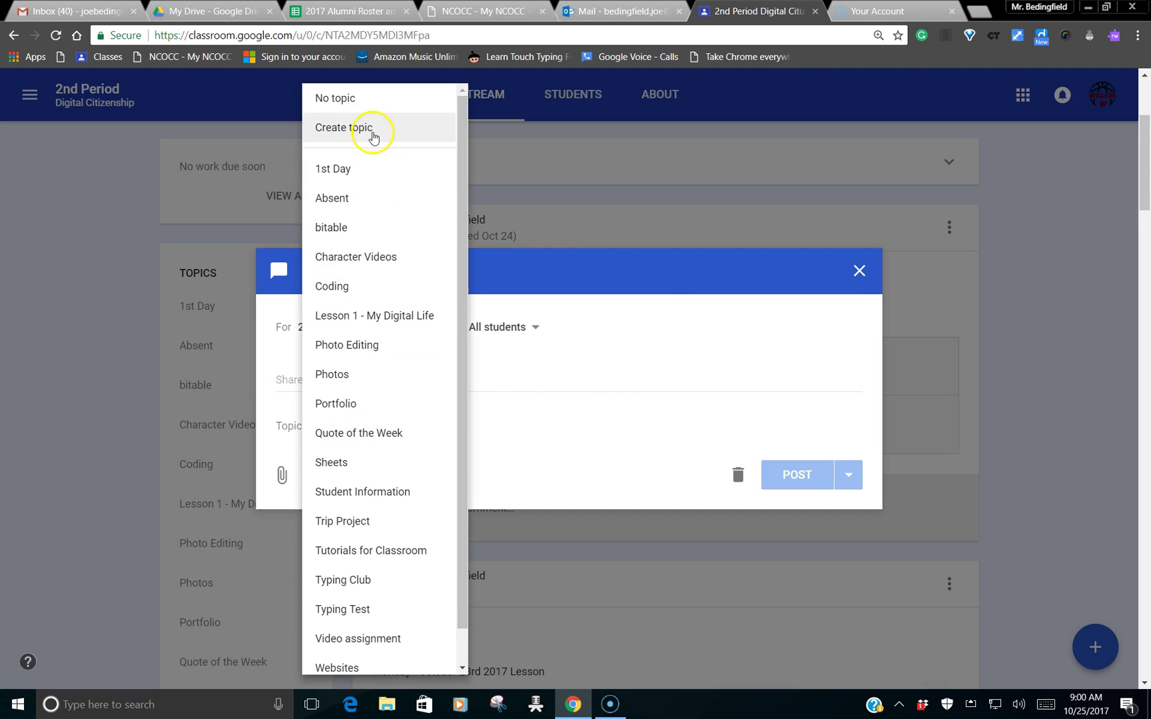
{"action": "left_click", "coordinate": [854, 275]}
{"action": "left_click", "coordinate": [859, 271]}
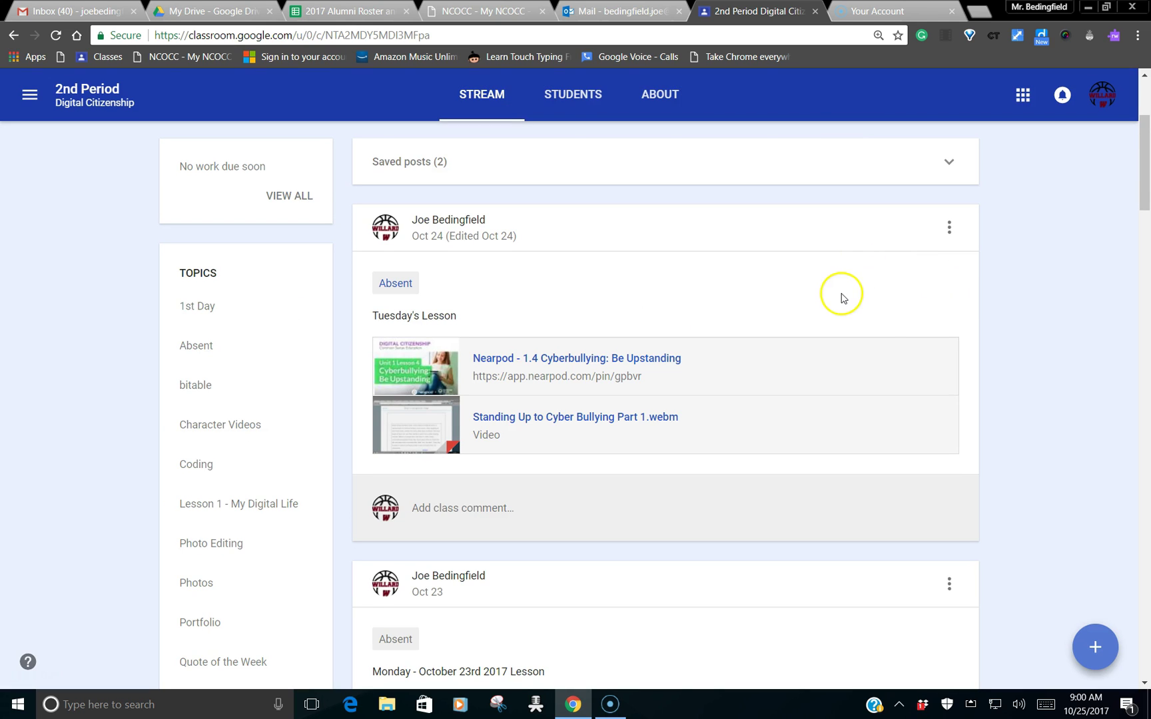
{"action": "left_click", "coordinate": [176, 352]}
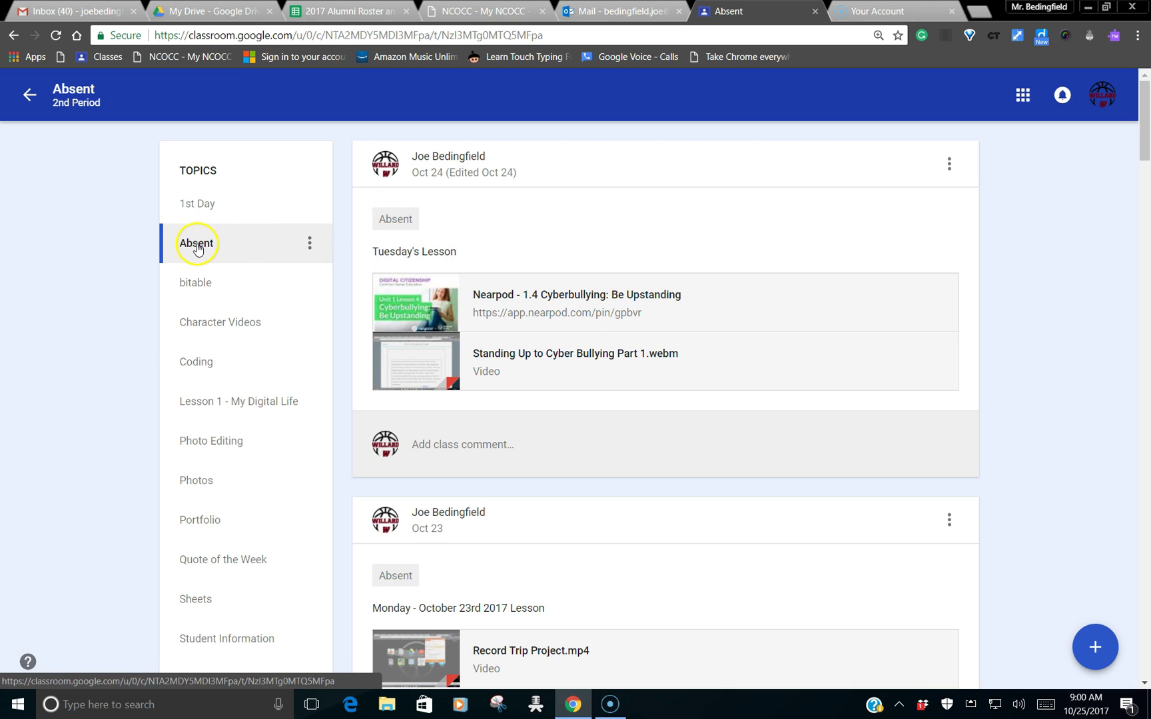
Step: Scroll down the Absent topic page to the Sep 22 and Sep 19 posts
{"action": "scroll", "coordinate": [526, 480], "scroll_direction": "down", "scroll_amount": 3}
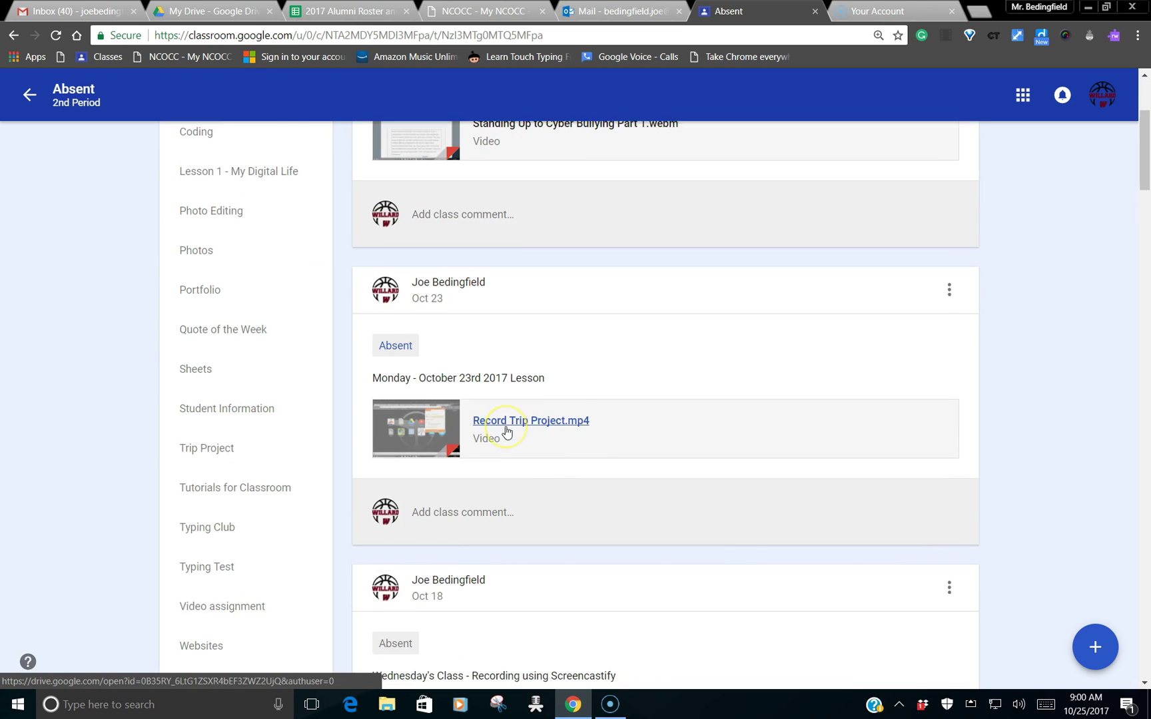
{"action": "scroll", "coordinate": [507, 431], "scroll_direction": "down", "scroll_amount": 15}
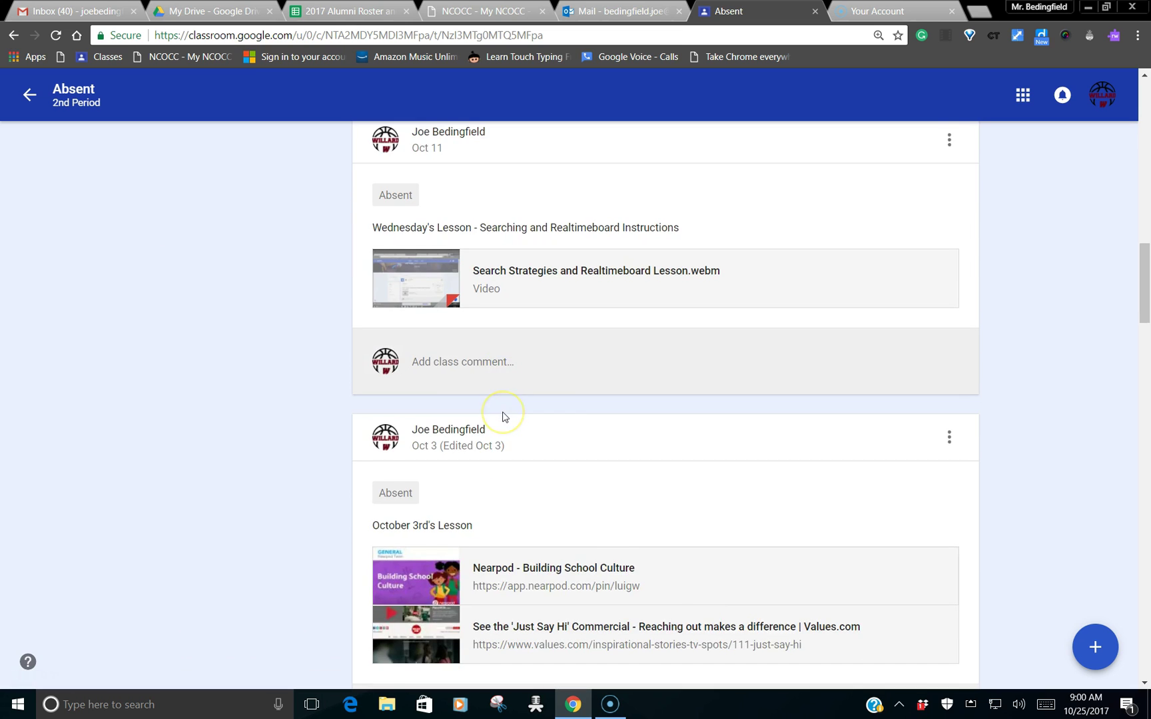
{"action": "scroll", "coordinate": [502, 417], "scroll_direction": "down", "scroll_amount": 9}
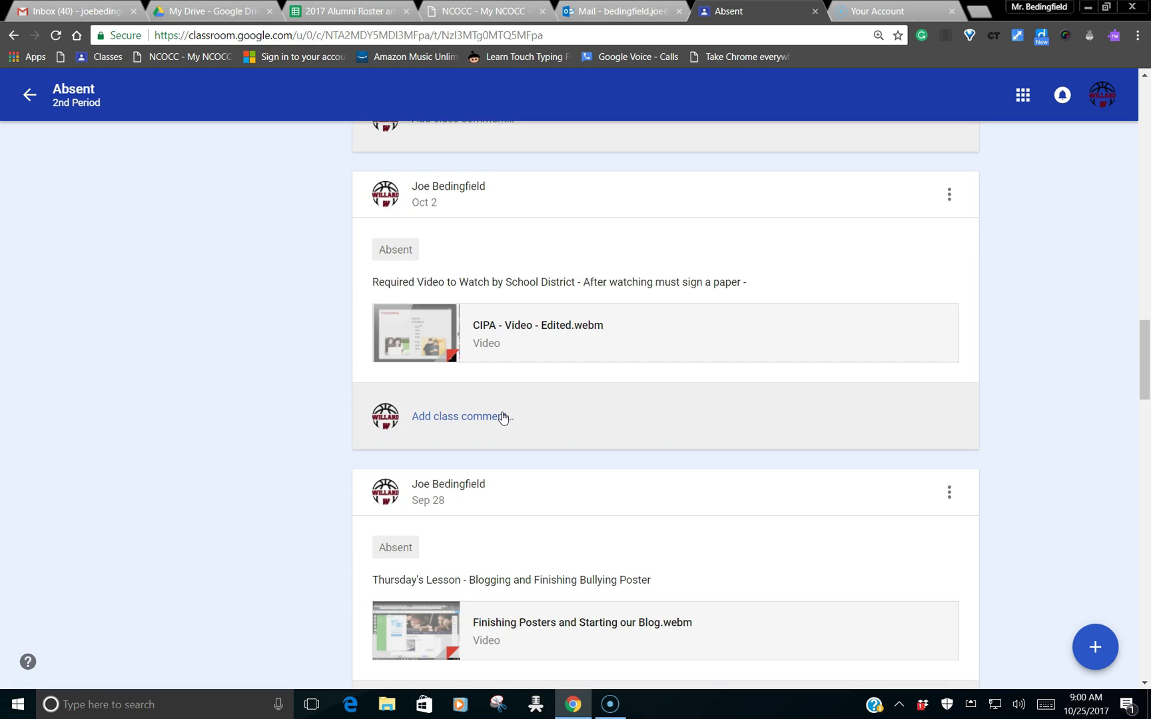
{"action": "scroll", "coordinate": [503, 417], "scroll_direction": "down", "scroll_amount": 5}
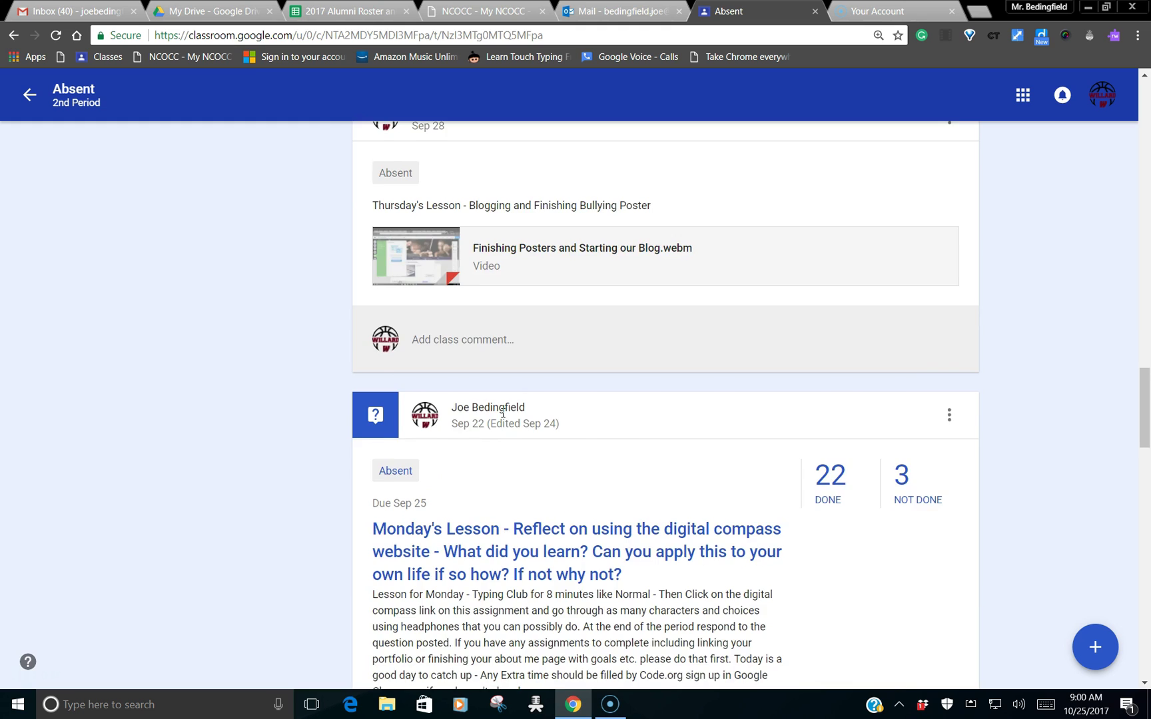
{"action": "scroll", "coordinate": [503, 413], "scroll_direction": "down", "scroll_amount": 12}
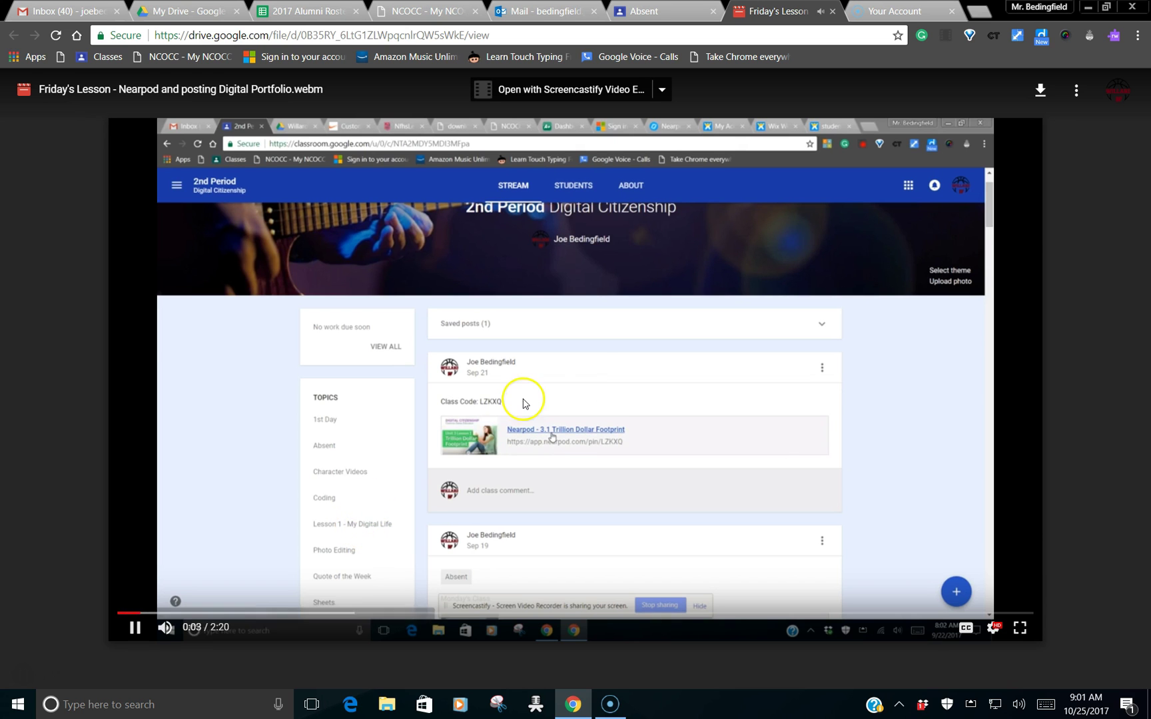
Step: Close the Friday's Lesson video and return to the full 2nd Period stream
{"action": "left_click", "coordinate": [832, 12]}
{"action": "scroll", "coordinate": [706, 326], "scroll_direction": "up", "scroll_amount": 20}
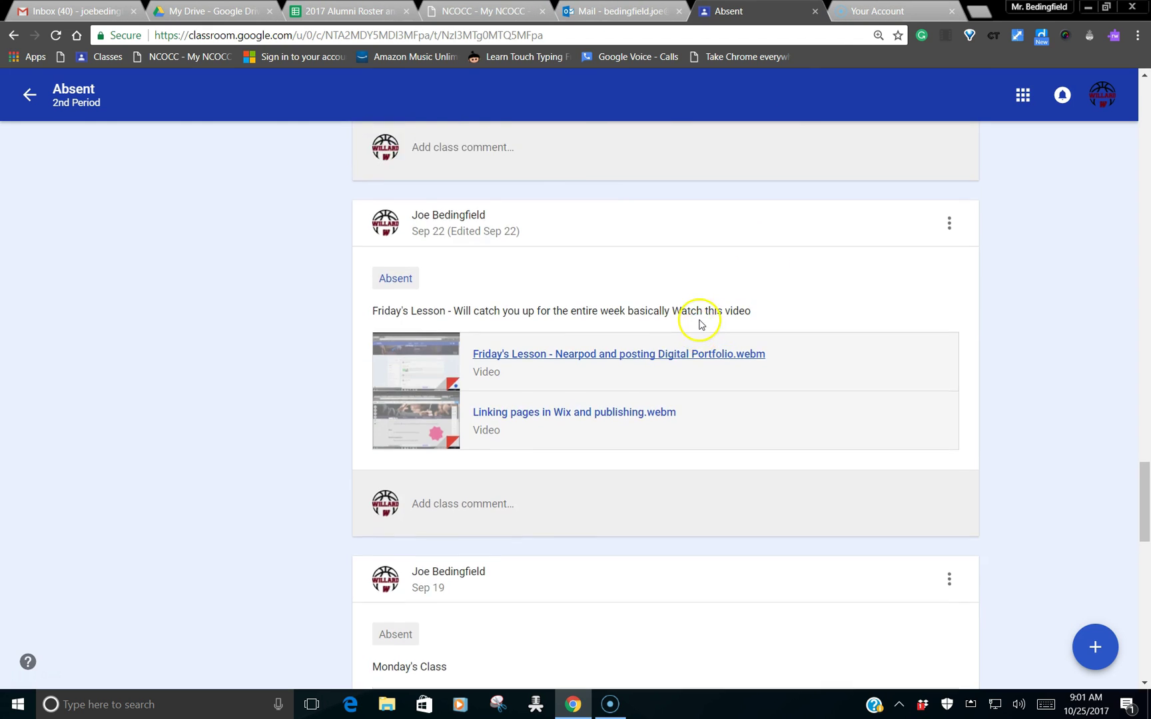
{"action": "scroll", "coordinate": [711, 379], "scroll_direction": "up", "scroll_amount": 10}
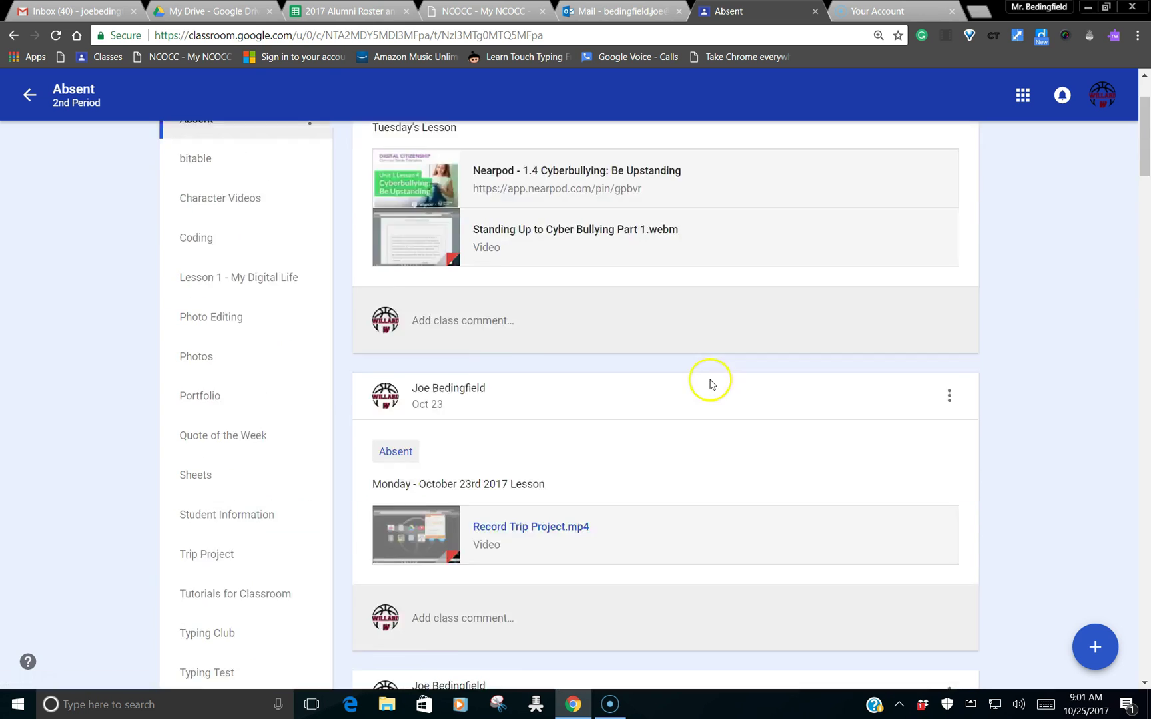
{"action": "left_click", "coordinate": [30, 94]}
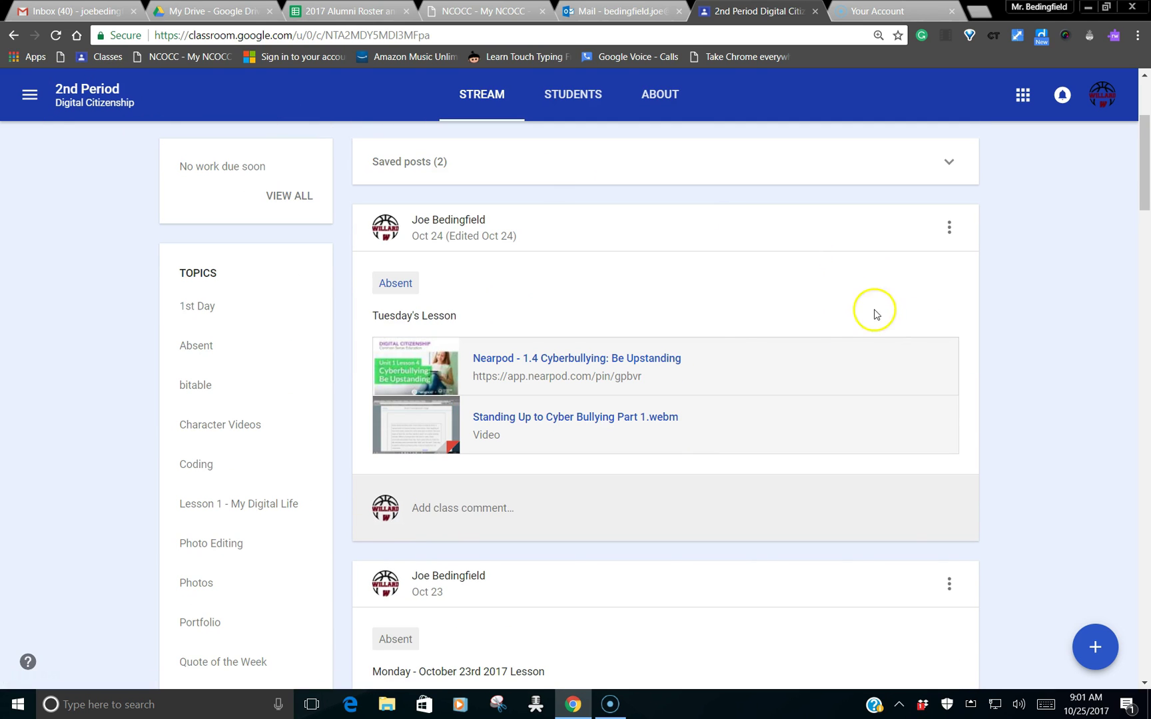
Step: Start a new announcement, leaving it on No topic and the class list unchanged
{"action": "mouse_move", "coordinate": [1095, 647]}
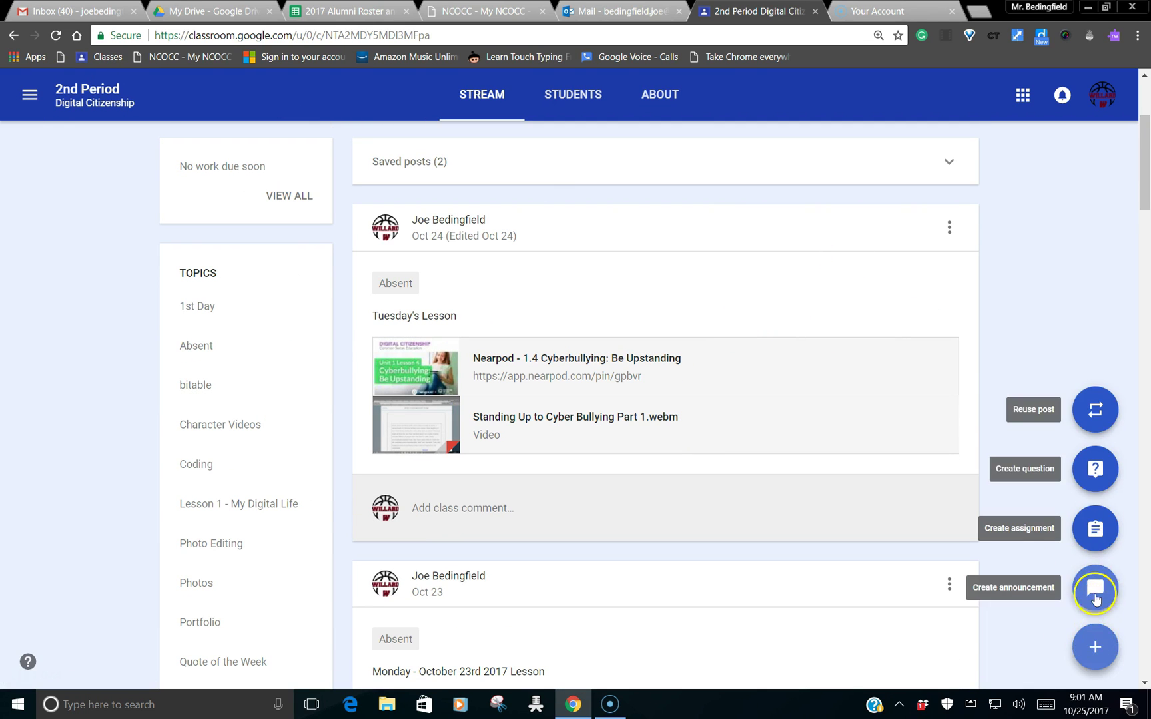
{"action": "left_click", "coordinate": [1094, 586]}
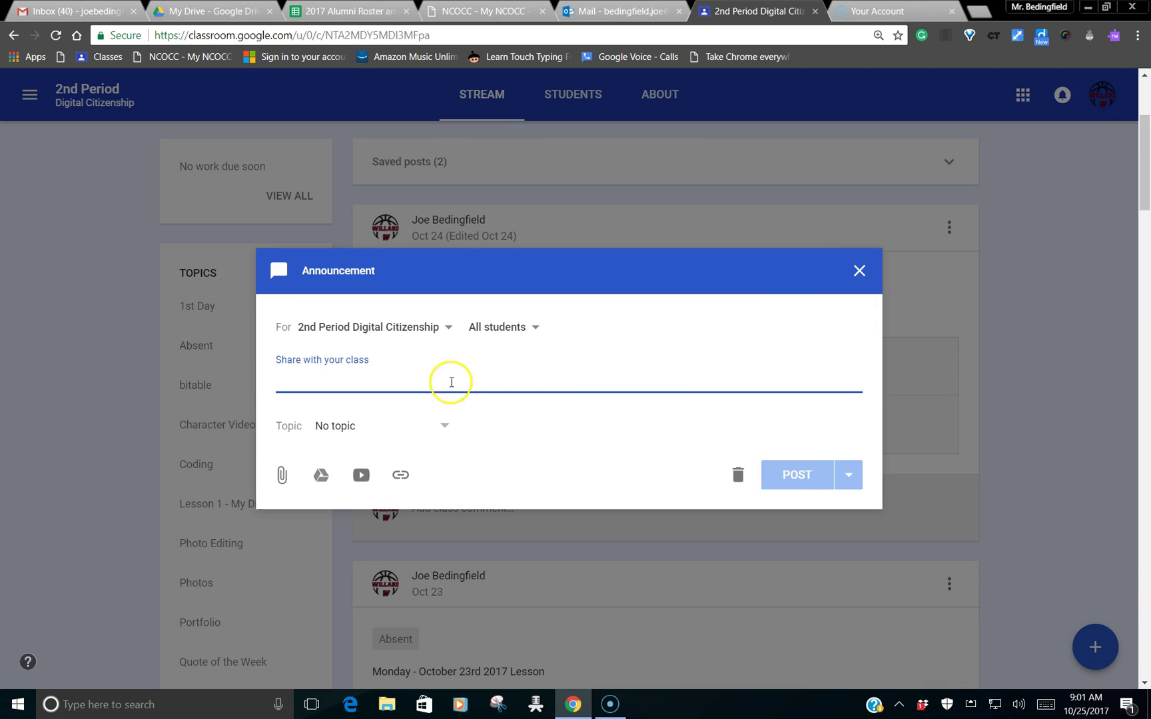
{"action": "left_click", "coordinate": [376, 430]}
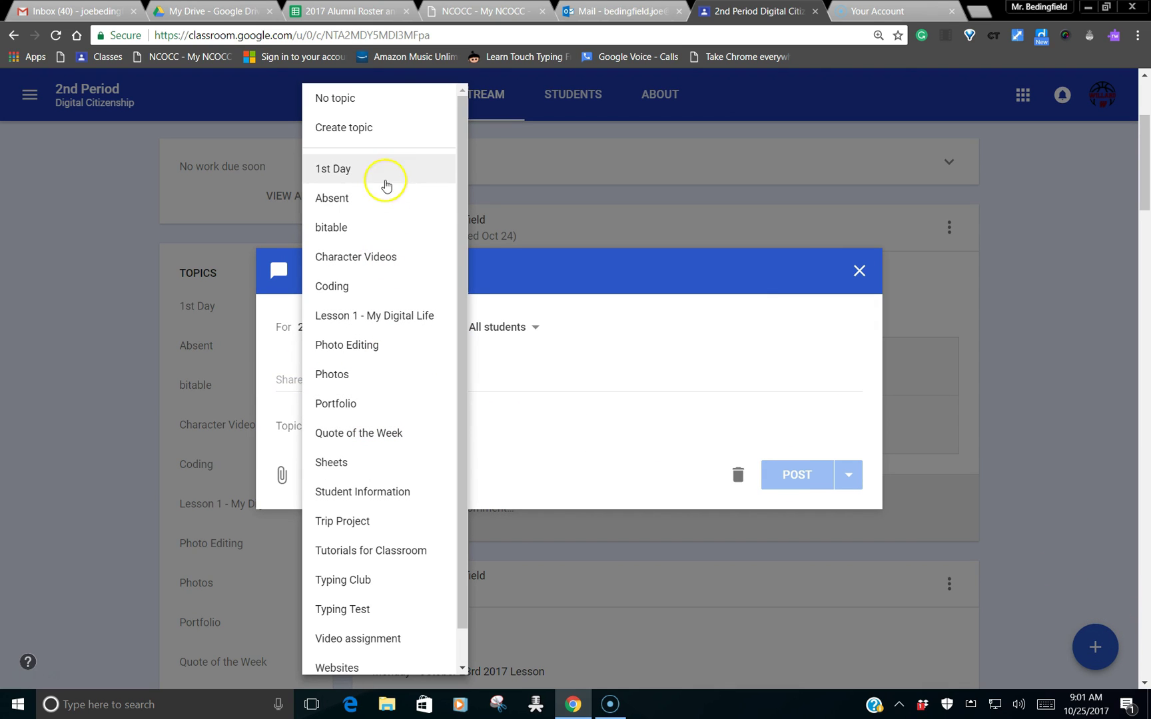
{"action": "left_click", "coordinate": [599, 346]}
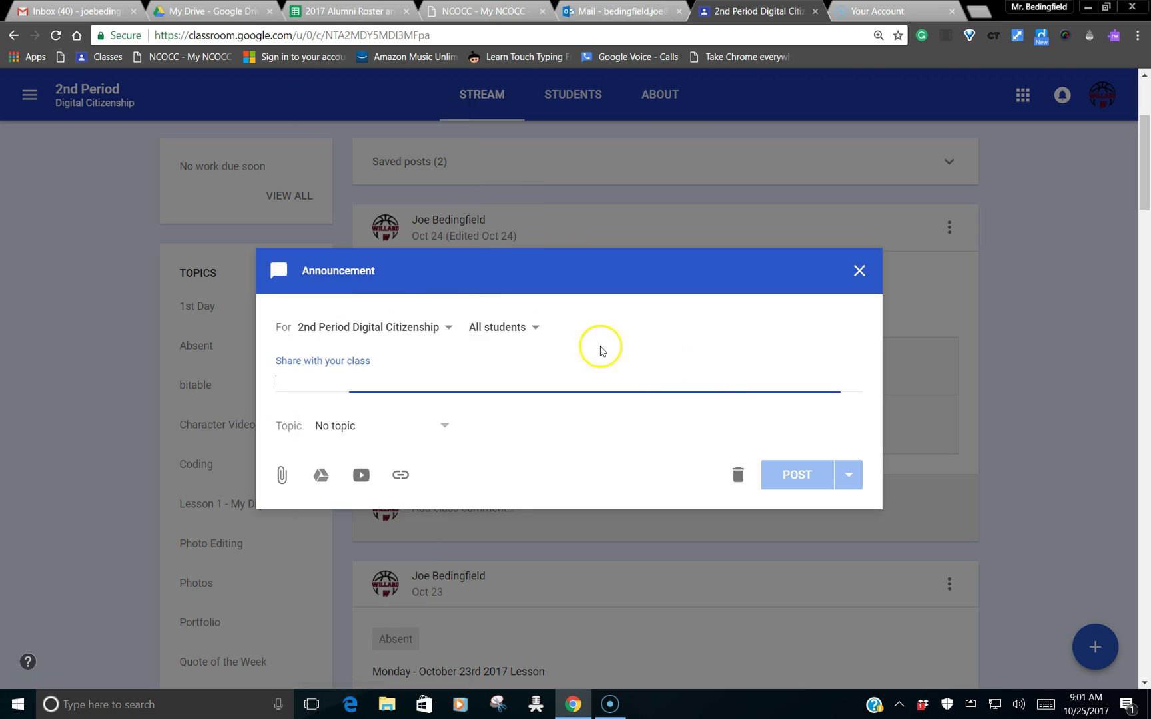
{"action": "left_click", "coordinate": [428, 333]}
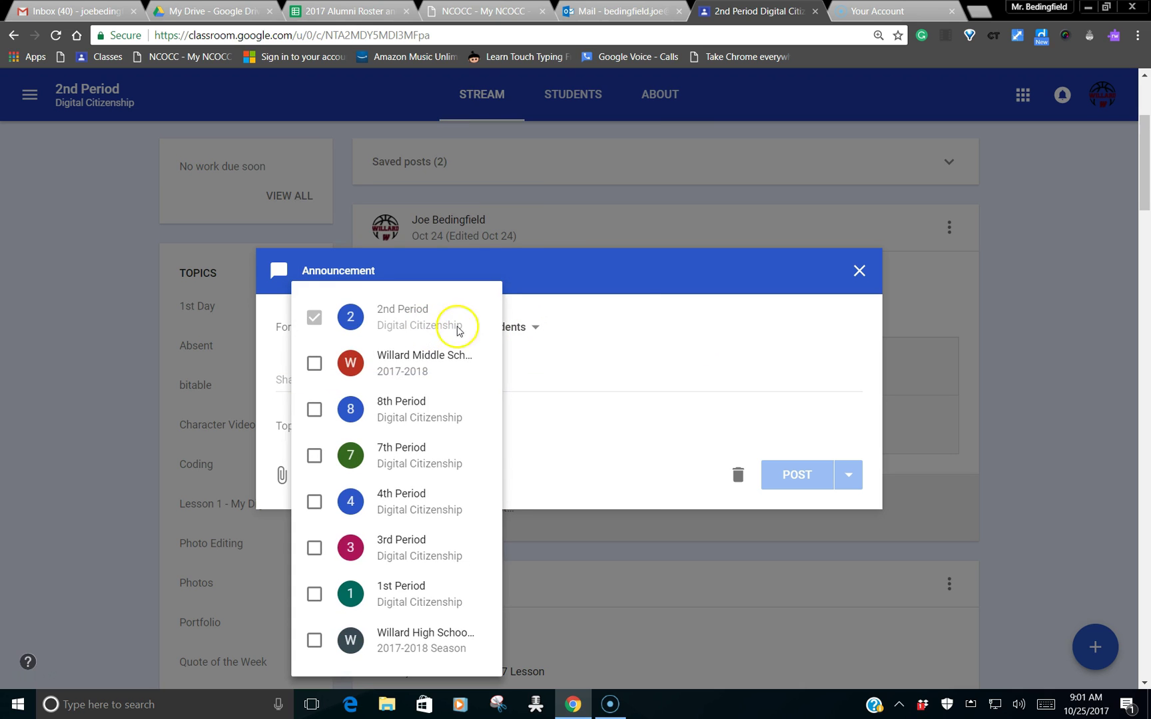
{"action": "left_click", "coordinate": [495, 331]}
Step: Address the announcement to three chosen students instead of all, then discard it unposted
{"action": "left_click", "coordinate": [500, 328]}
{"action": "left_click", "coordinate": [514, 109]}
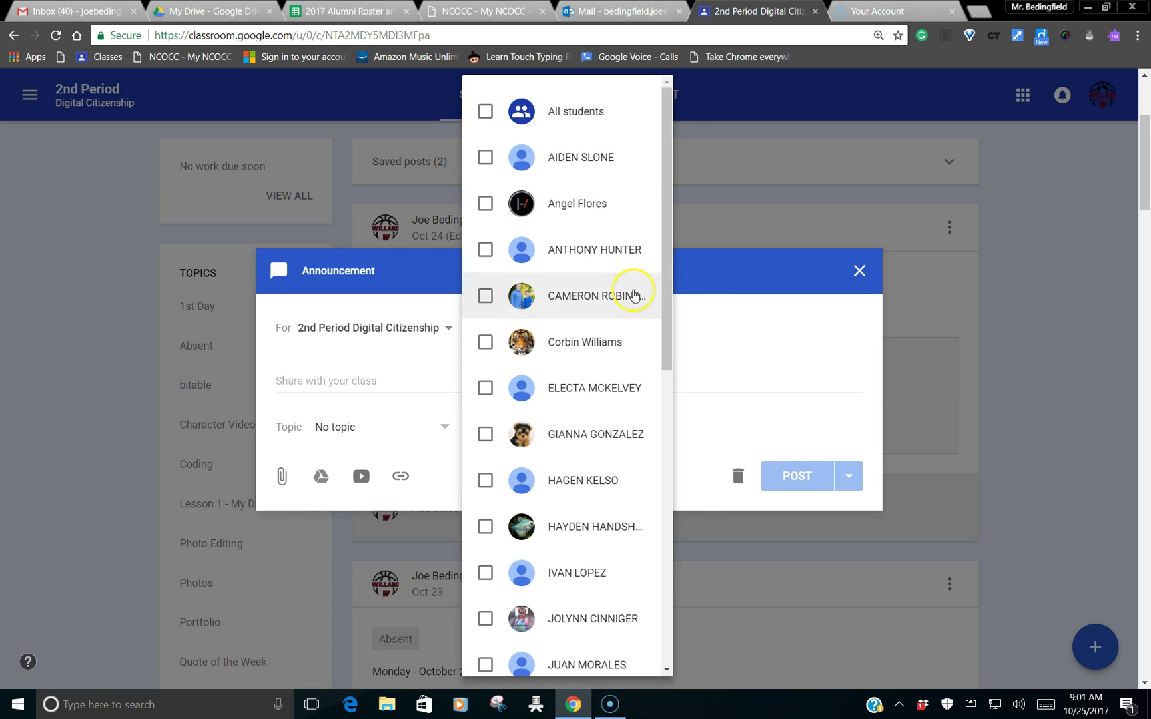
{"action": "left_click_drag", "start_coordinate": [667, 249], "coordinate": [663, 506]}
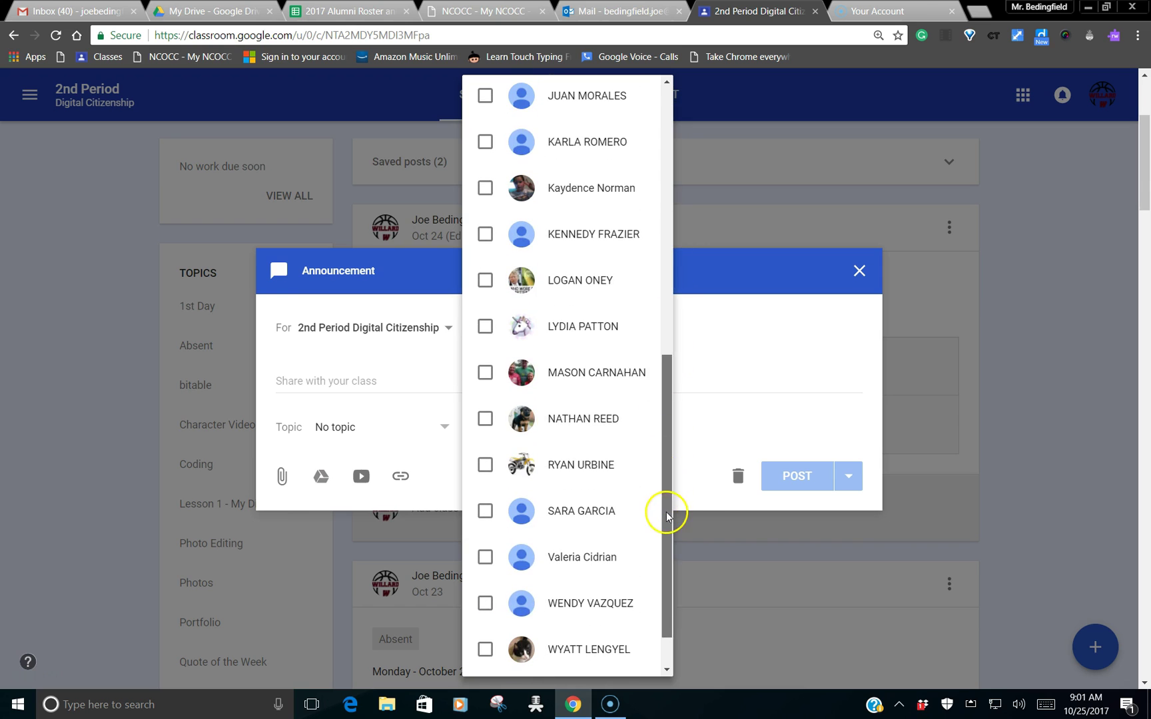
{"action": "left_click", "coordinate": [560, 382]}
{"action": "left_click", "coordinate": [543, 327]}
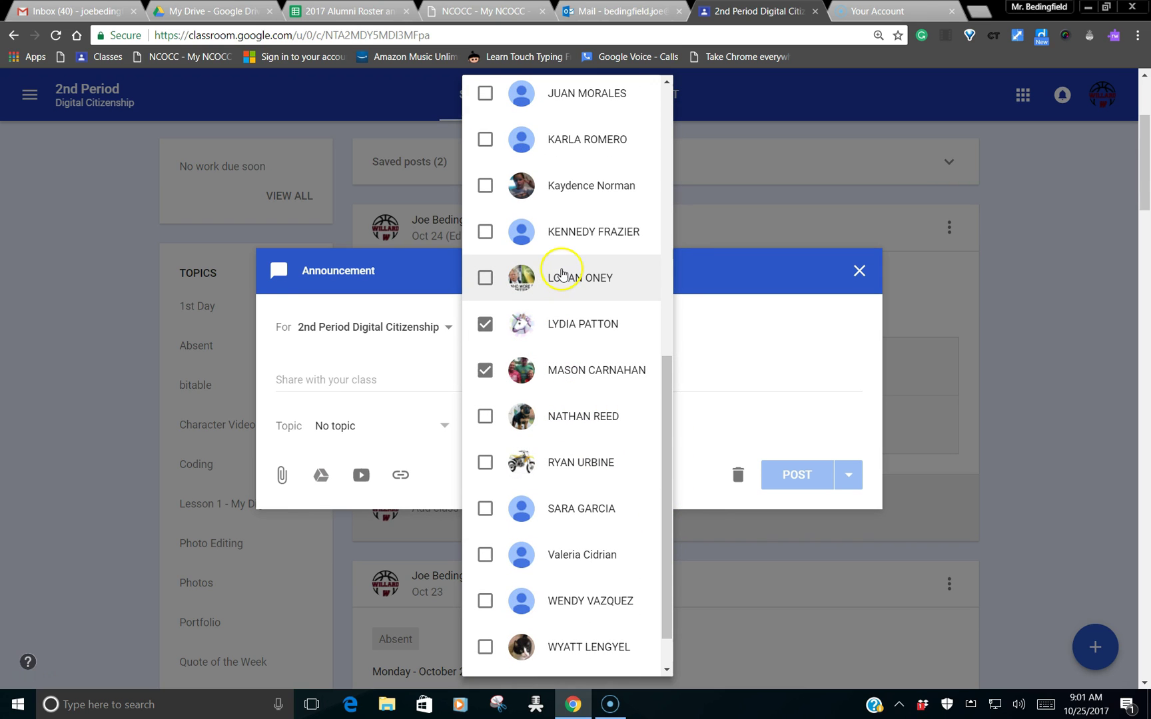
{"action": "left_click", "coordinate": [562, 277]}
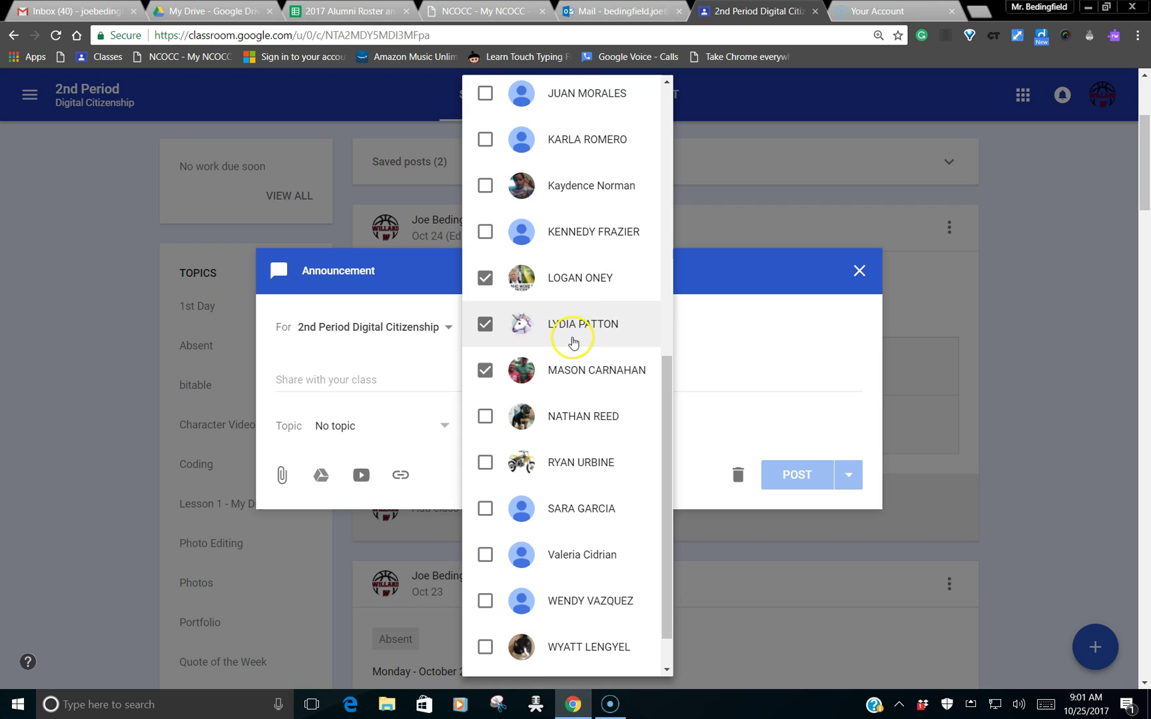
{"action": "left_click", "coordinate": [805, 476]}
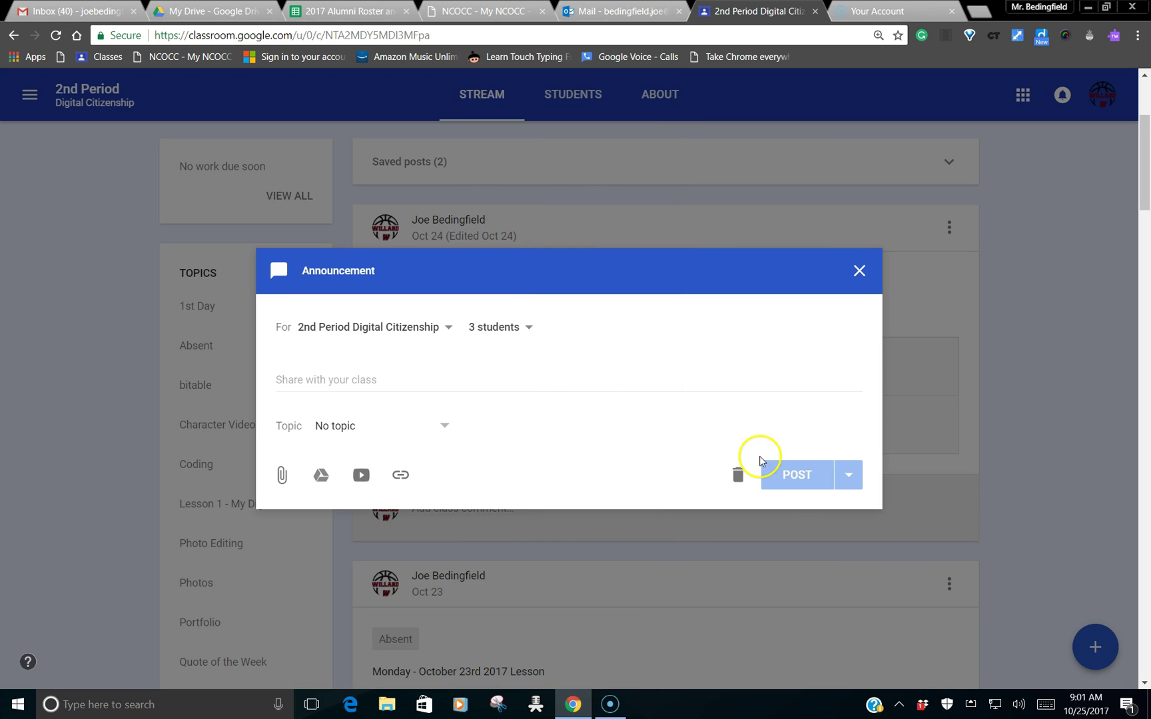
{"action": "left_click", "coordinate": [859, 271]}
{"action": "scroll", "coordinate": [992, 359], "scroll_direction": "up", "scroll_amount": 3}
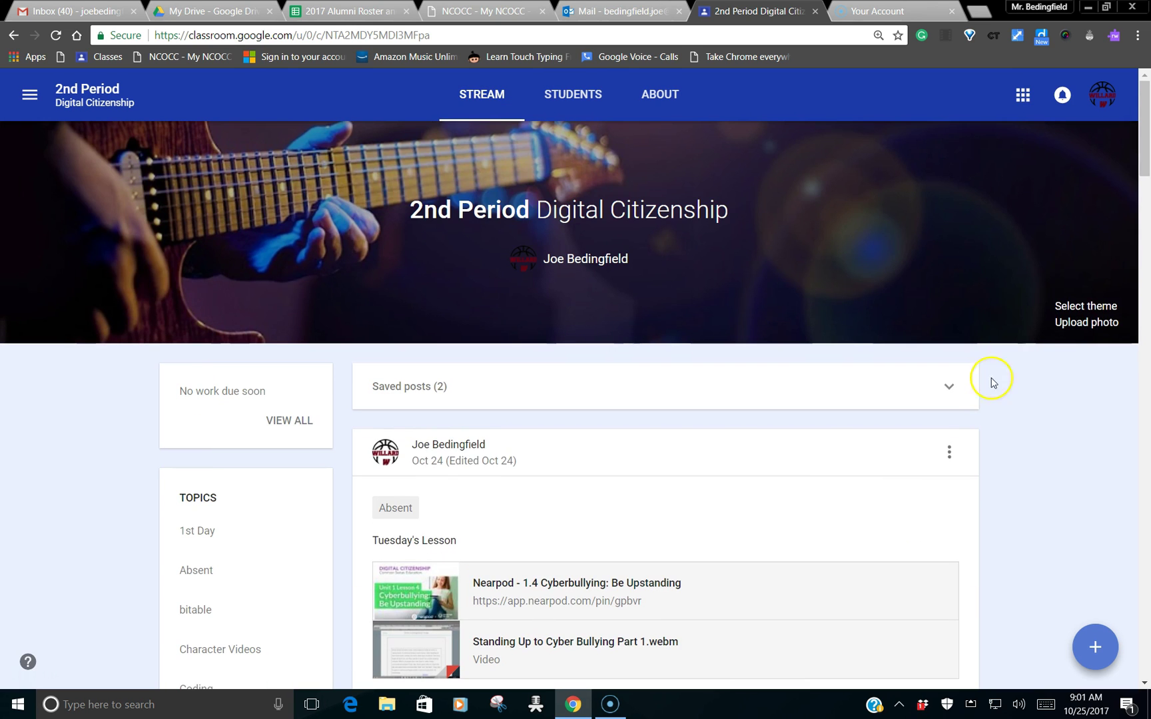
{"action": "scroll", "coordinate": [195, 549], "scroll_direction": "down", "scroll_amount": 9}
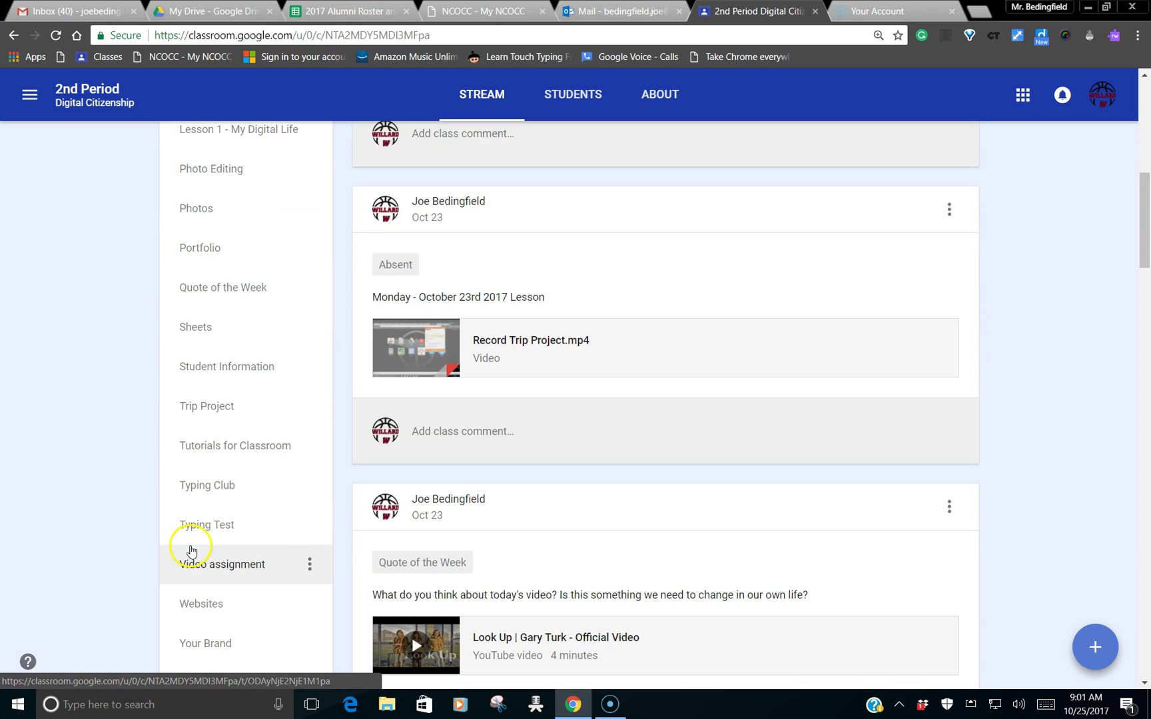
{"action": "scroll", "coordinate": [193, 550], "scroll_direction": "up", "scroll_amount": 9}
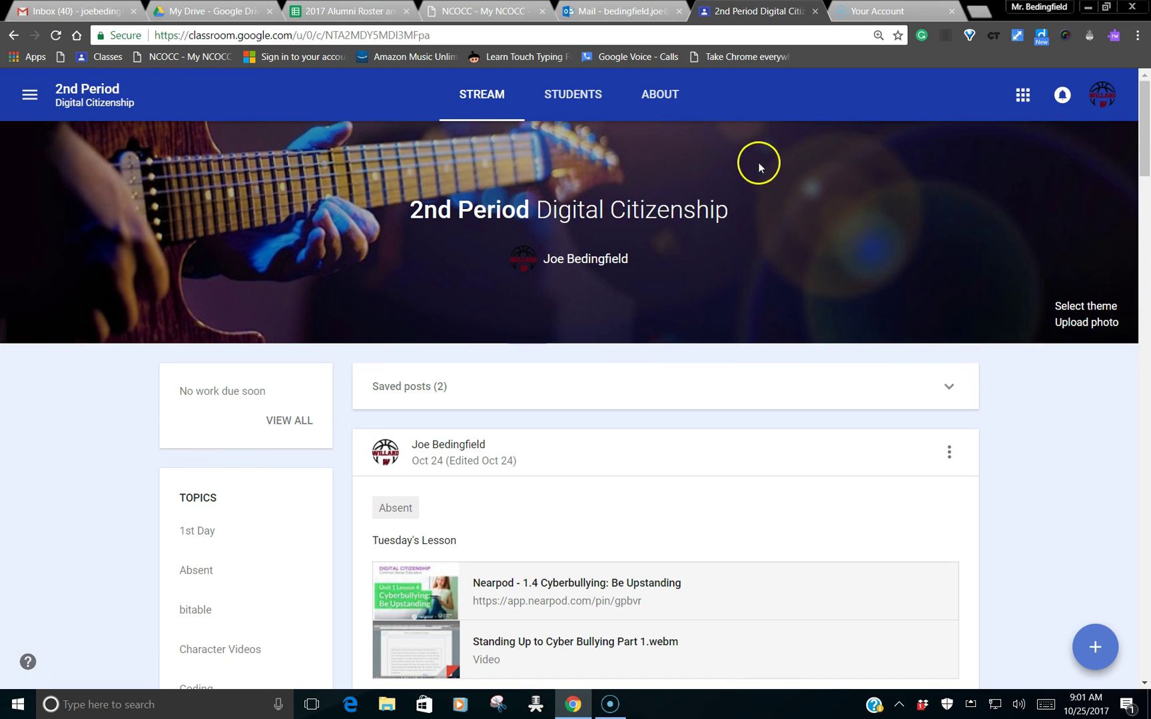
Step: Open and close the Chrome profile menu, then open Chrome Settings
{"action": "left_click", "coordinate": [1034, 12]}
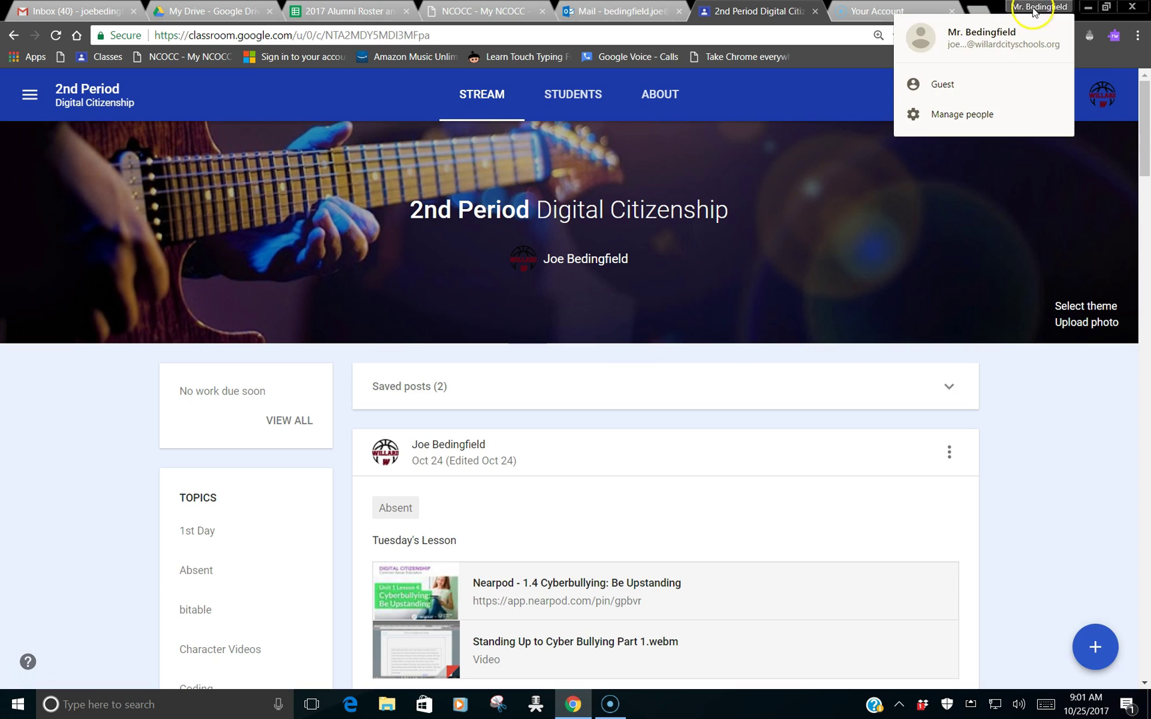
{"action": "left_click", "coordinate": [1045, 398]}
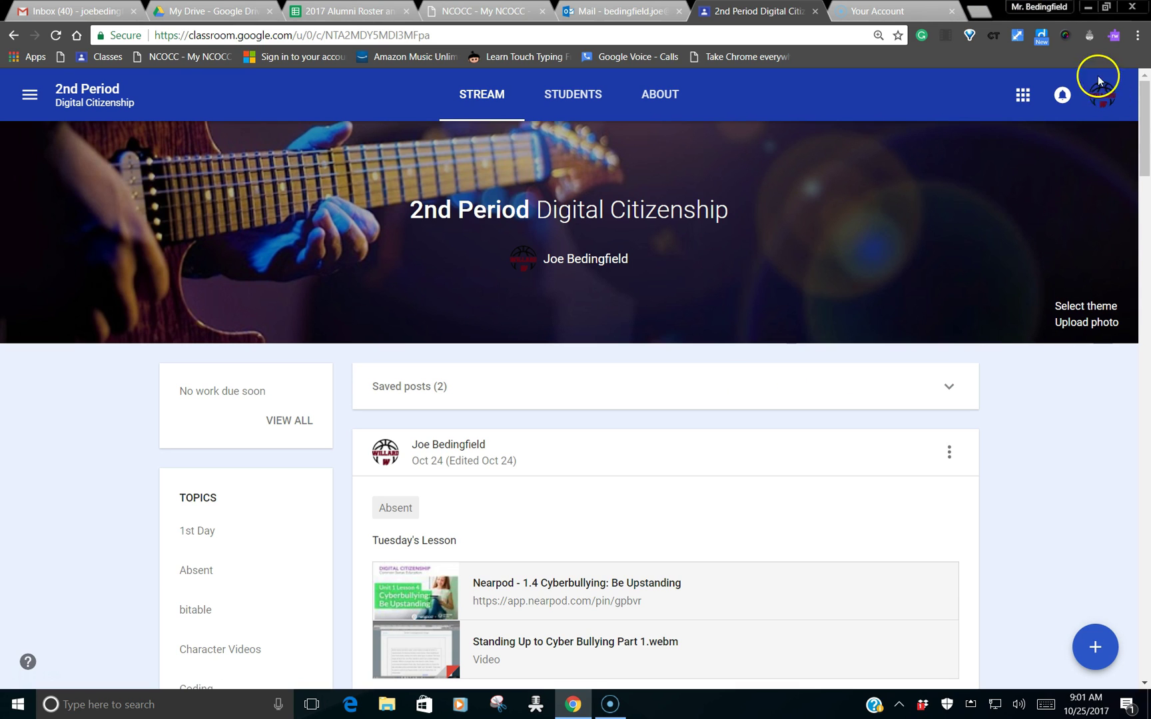
{"action": "left_click", "coordinate": [1137, 34]}
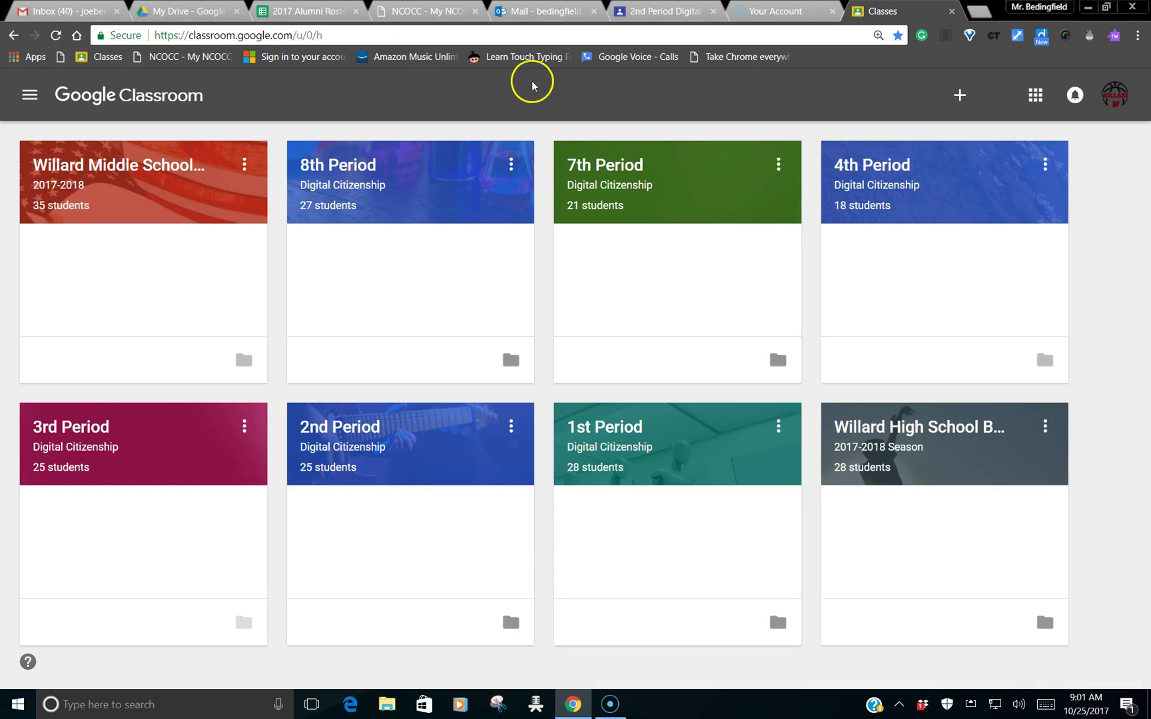
{"action": "left_click", "coordinate": [29, 57]}
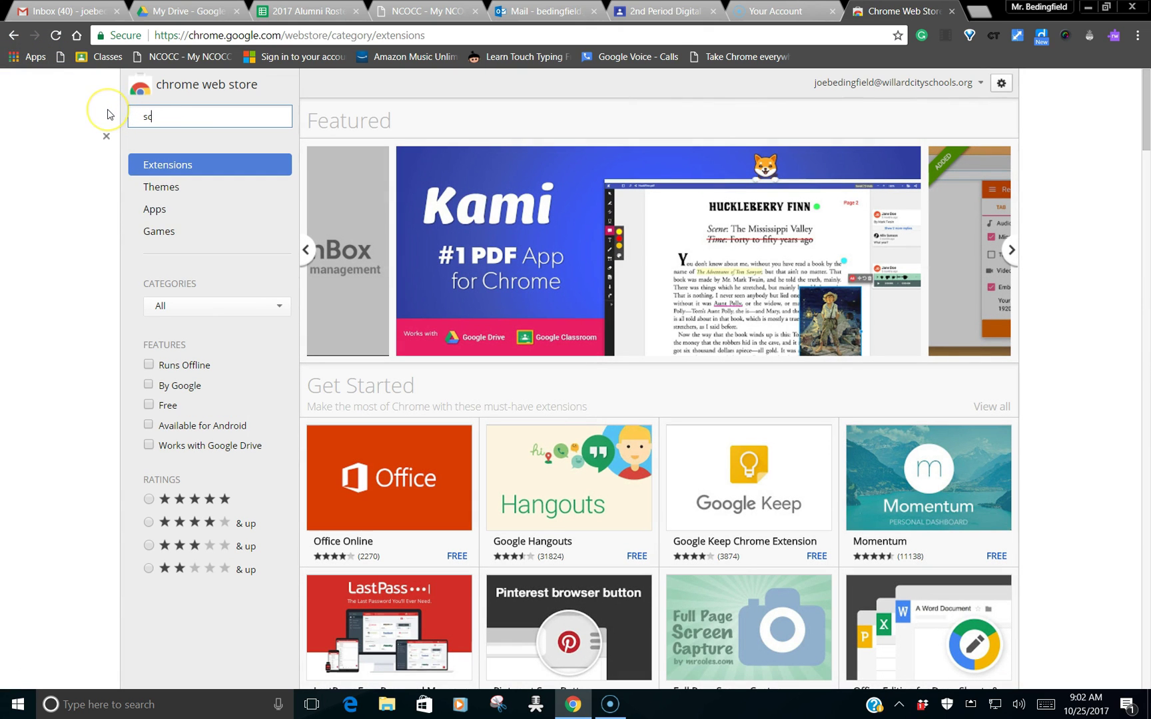
{"action": "type", "text": "reee"}
{"action": "key", "text": "BackSpace"}
{"action": "type", "text": "n"}
{"action": "key", "text": "BackSpace"}
{"action": "type", "text": "n"}
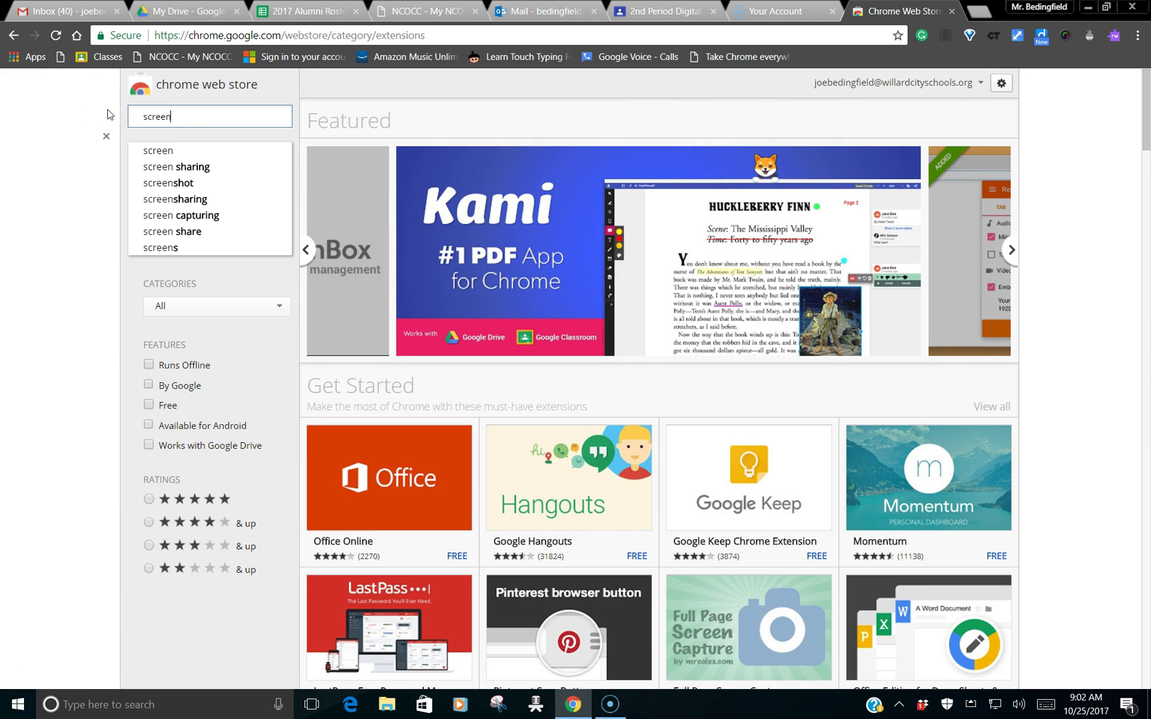
{"action": "type", "text": "castify"}
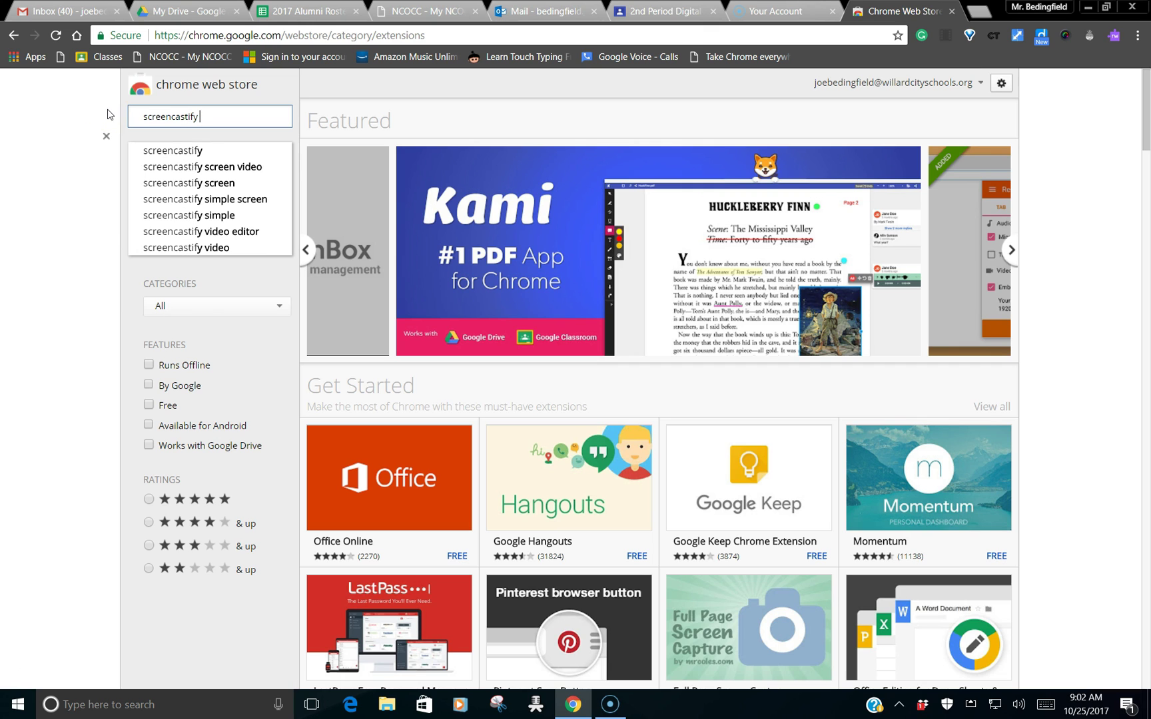
{"action": "key", "text": "Return"}
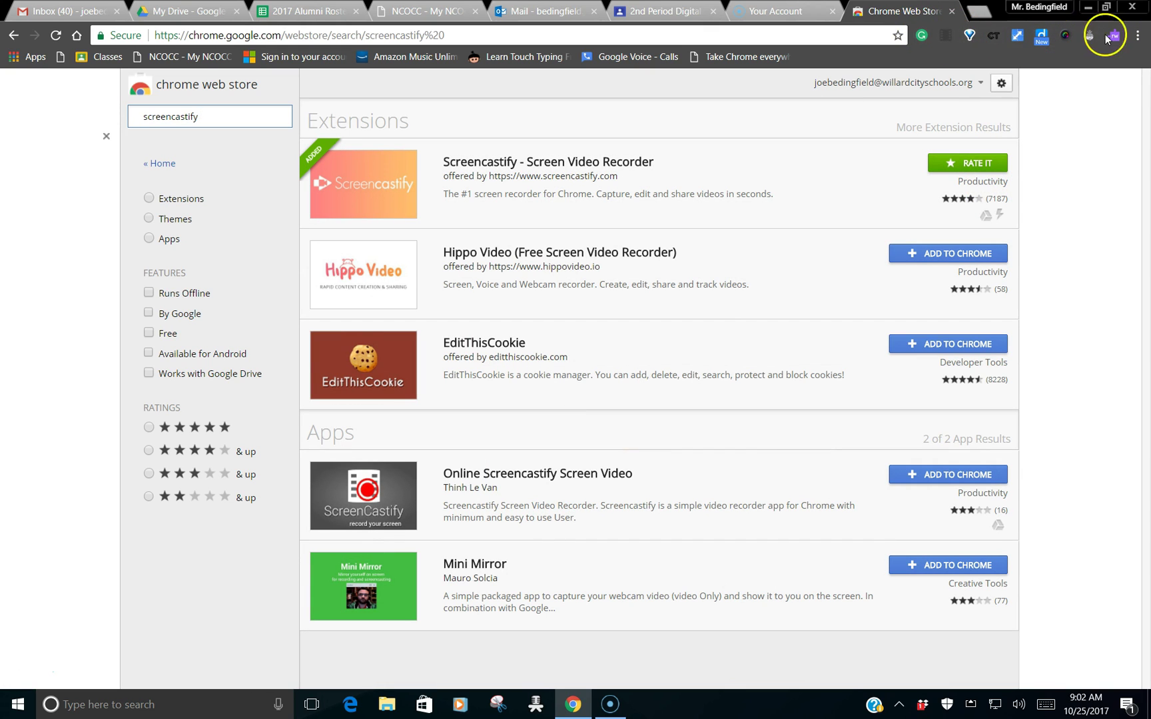
{"action": "left_click", "coordinate": [83, 57]}
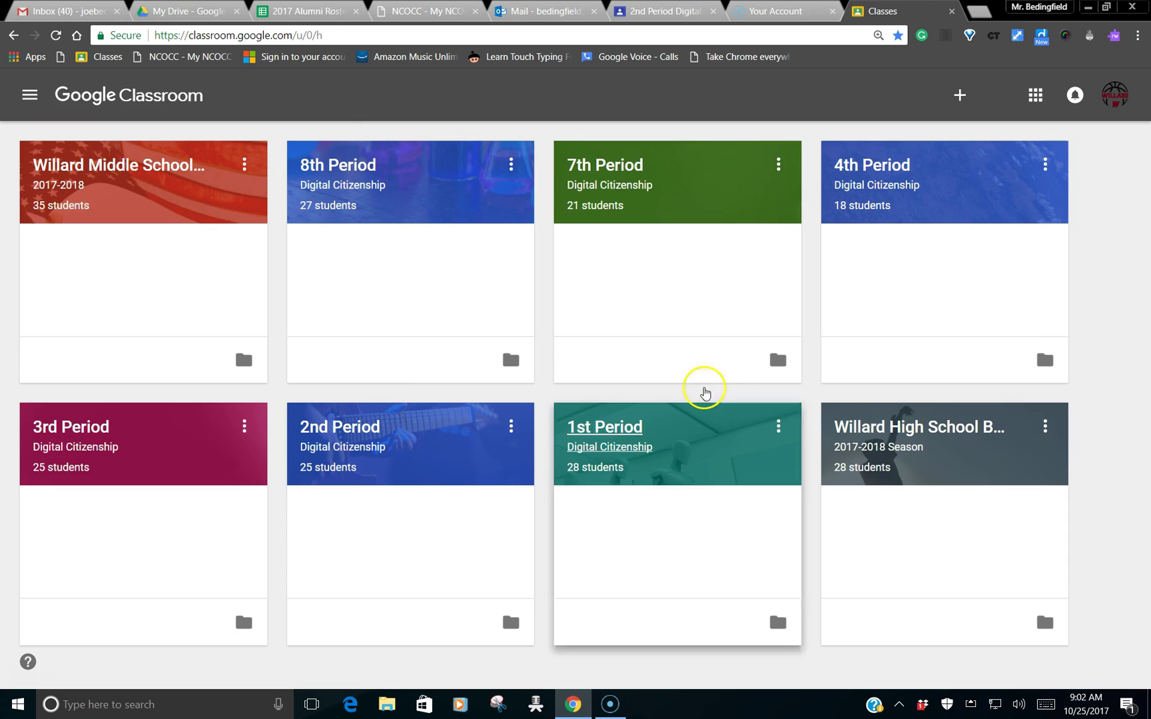
Step: Open 1st Period's Absent topic, play its cyberbullying video in Drive, and return to the Absent tab
{"action": "left_click", "coordinate": [604, 445]}
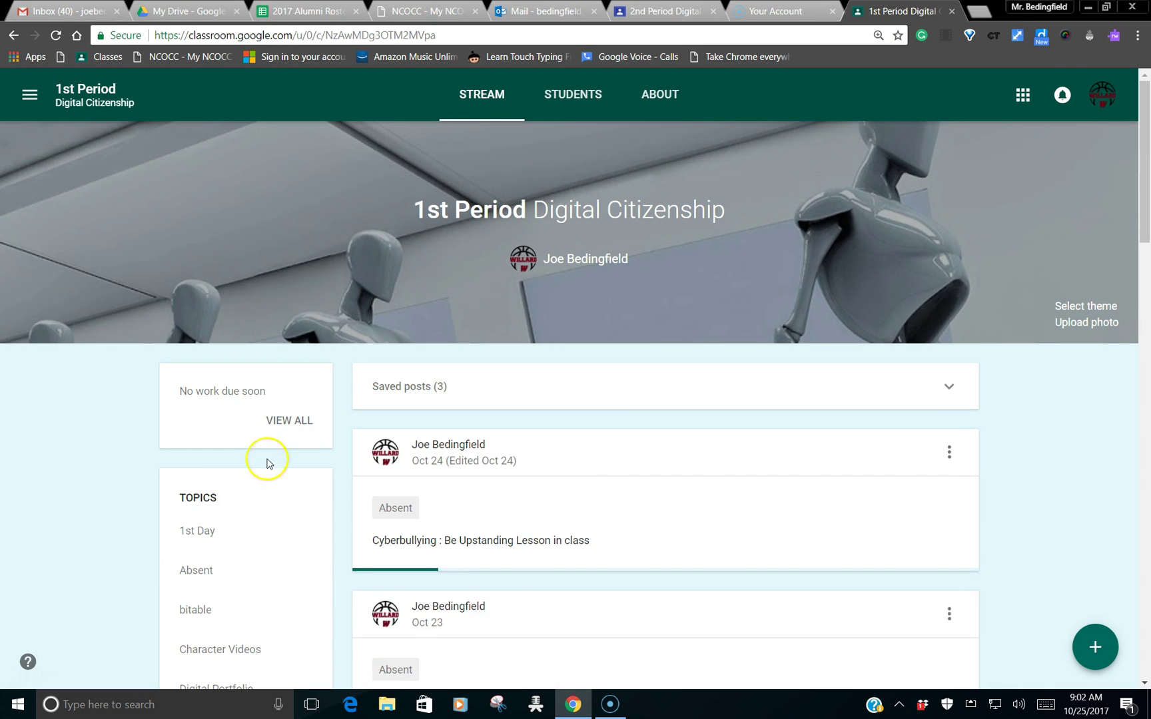
{"action": "left_click", "coordinate": [197, 570]}
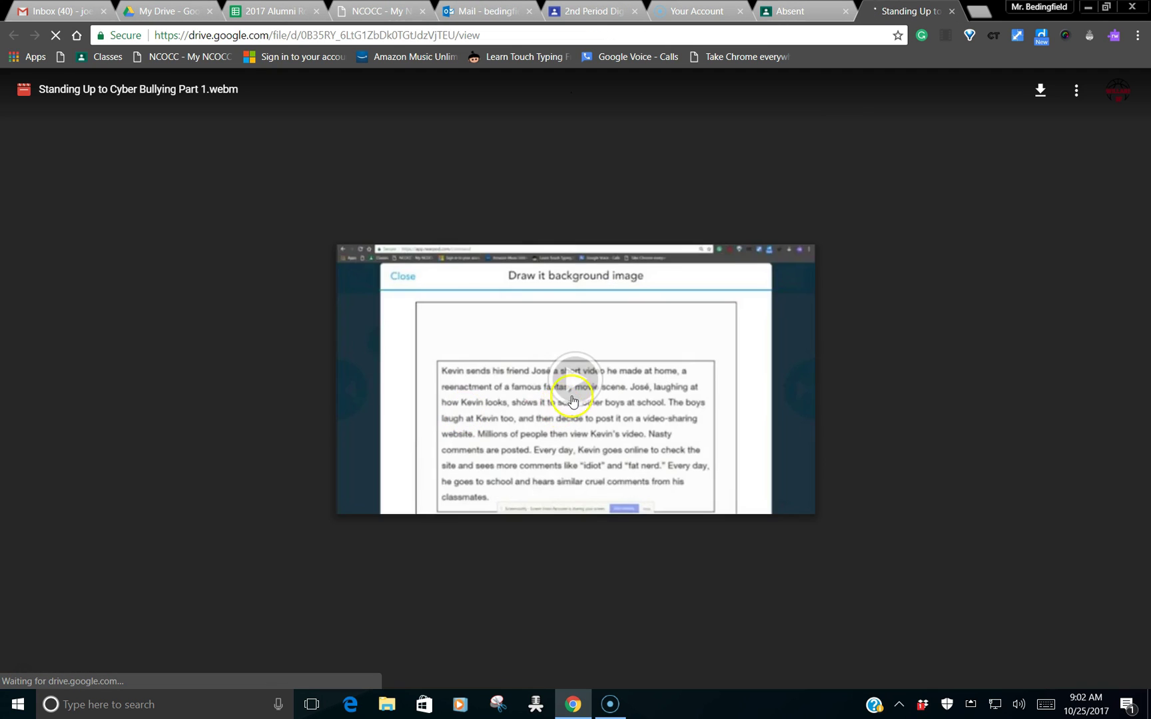
{"action": "left_click", "coordinate": [576, 388]}
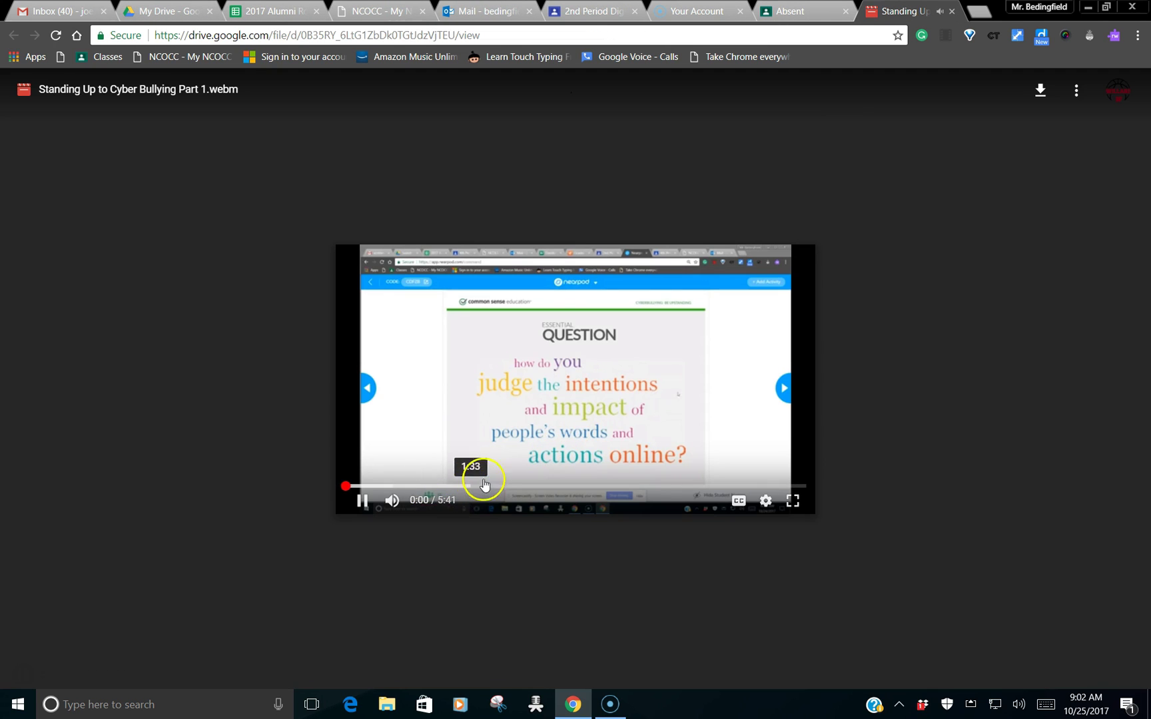
{"action": "left_click", "coordinate": [815, 12]}
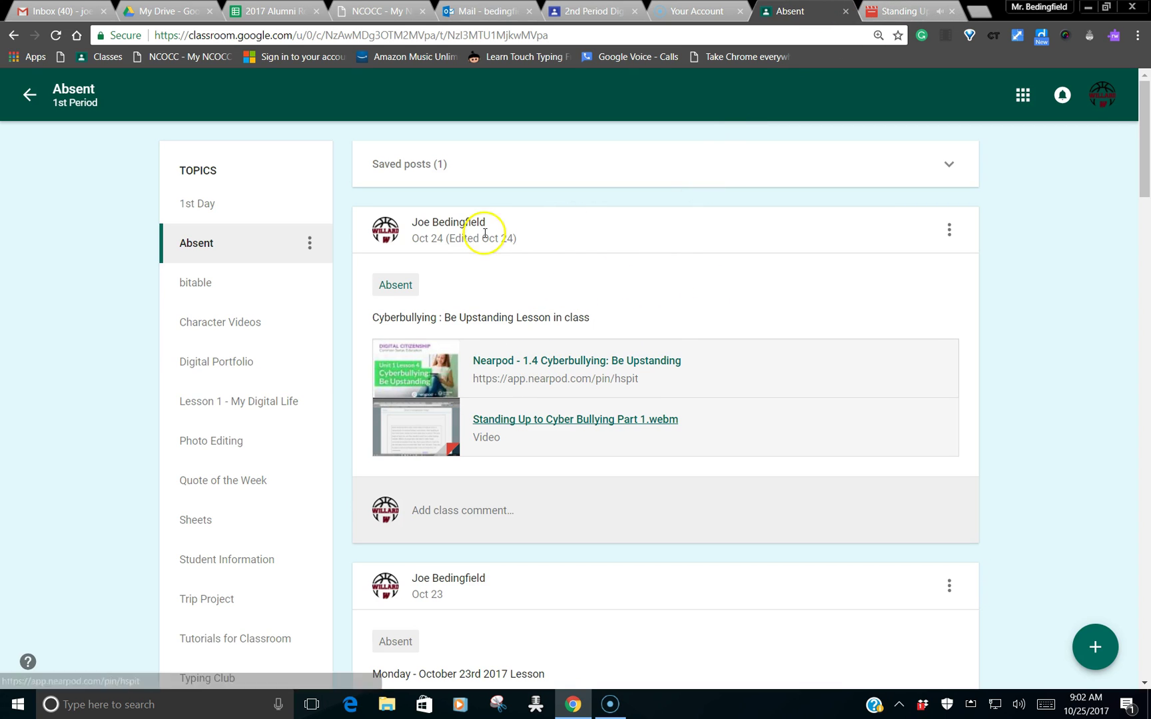
Step: Start a Screencastify recording of the entire screen with the microphone on
{"action": "left_click", "coordinate": [947, 38]}
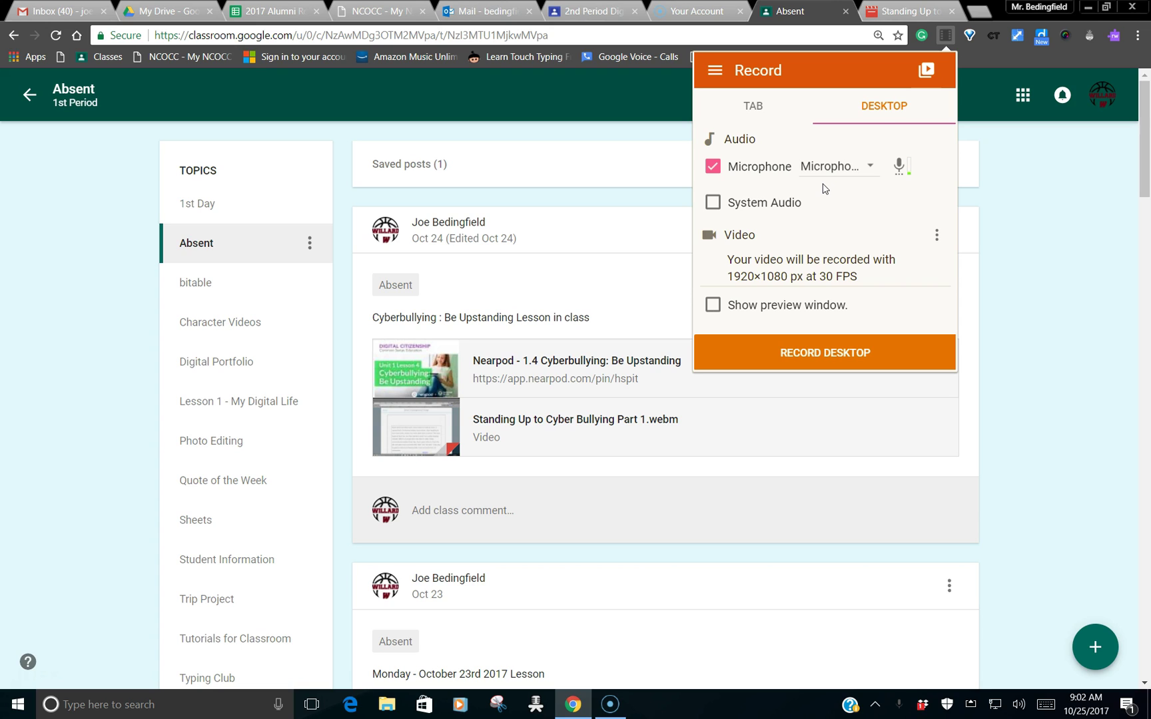
{"action": "left_click", "coordinate": [834, 351]}
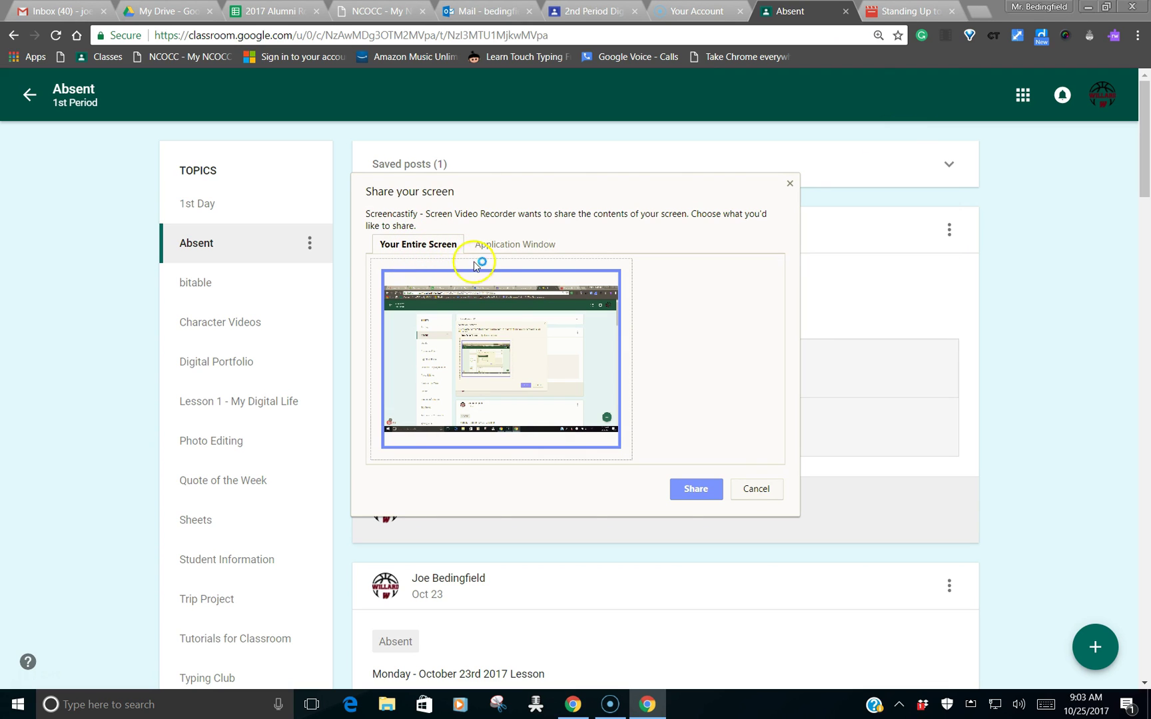
{"action": "left_click", "coordinate": [680, 491]}
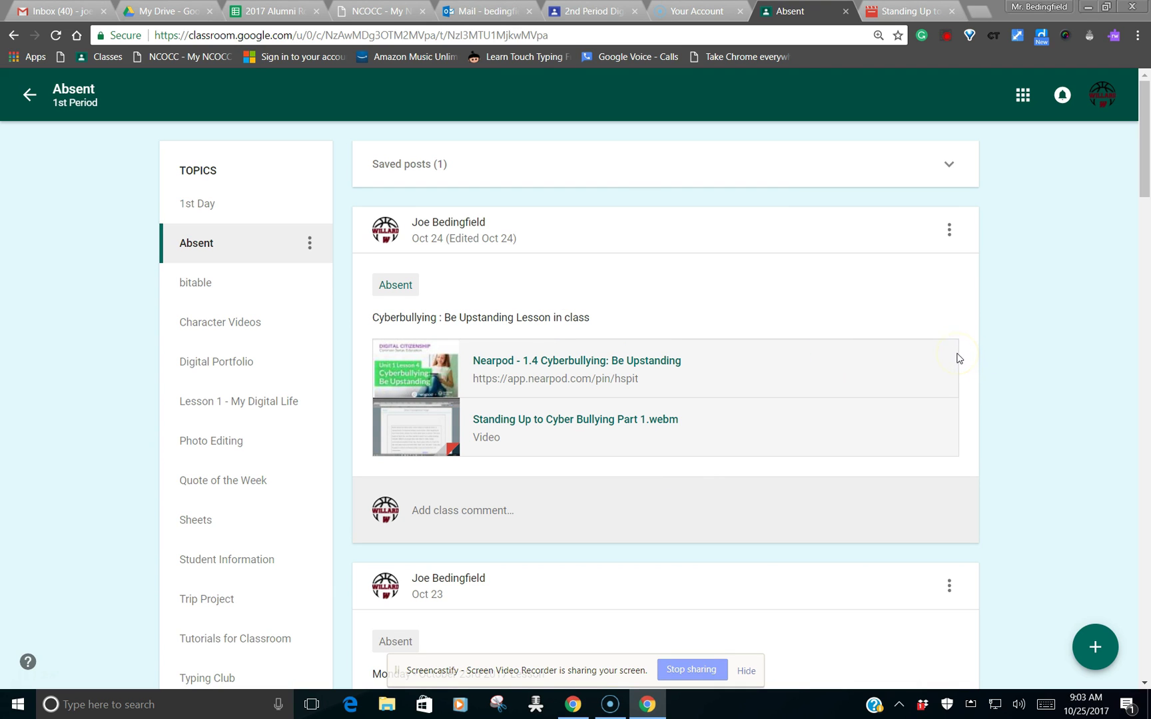
Step: Pause, resume, then end the Screencastify recording so it opens in the viewer
{"action": "scroll", "coordinate": [640, 274], "scroll_direction": "down", "scroll_amount": 5}
{"action": "scroll", "coordinate": [629, 275], "scroll_direction": "up", "scroll_amount": 6}
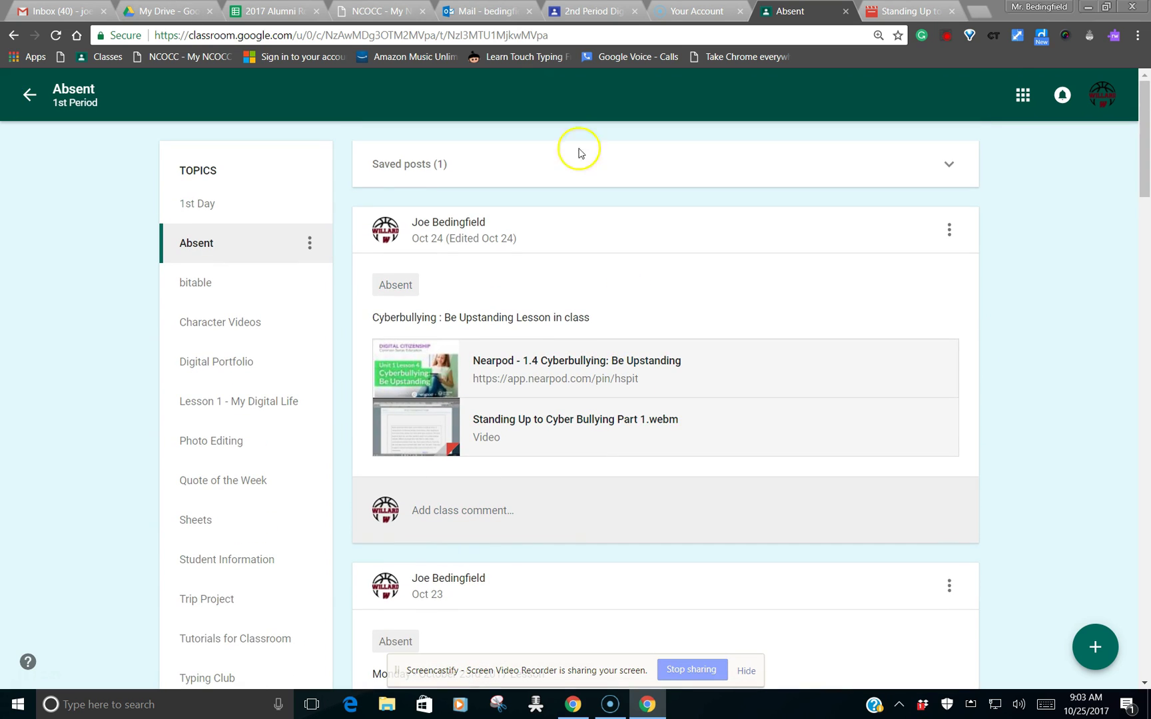
{"action": "left_click", "coordinate": [945, 35]}
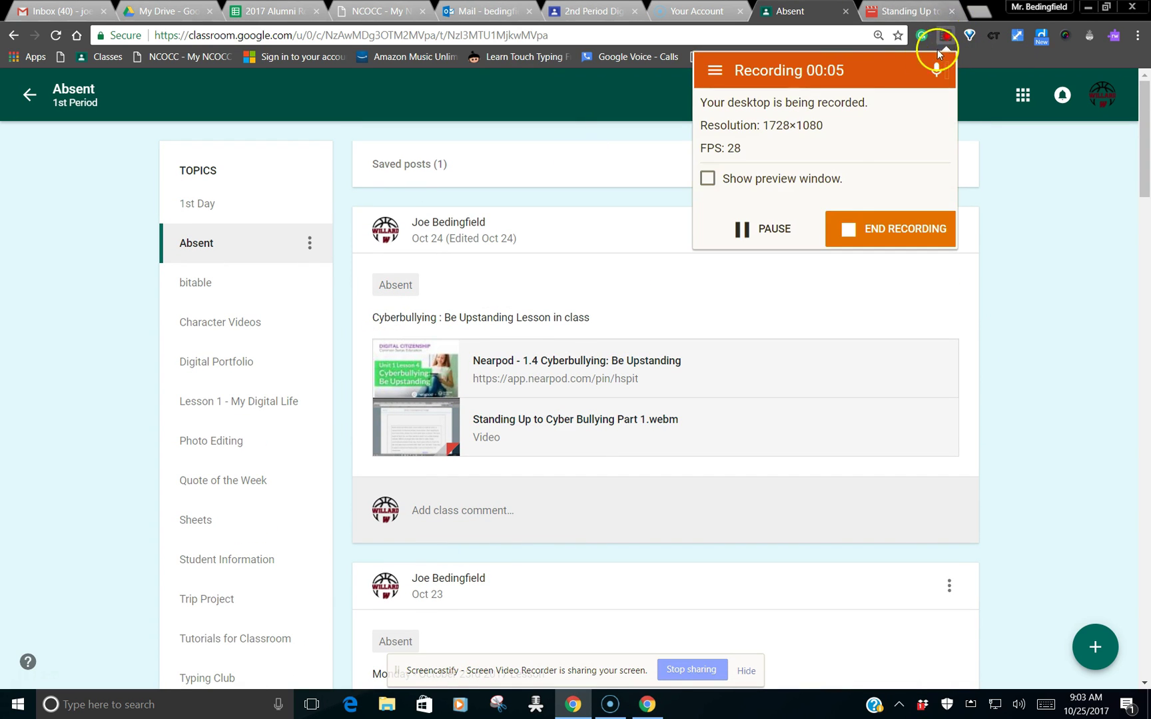
{"action": "left_click", "coordinate": [775, 228]}
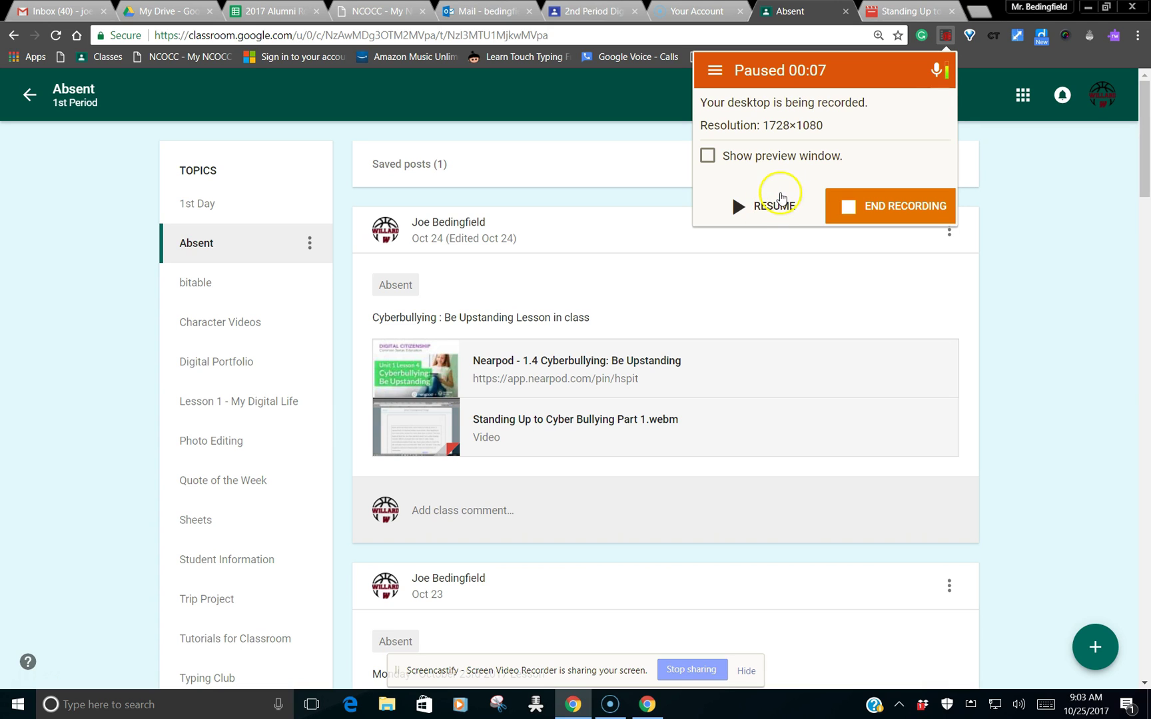
{"action": "left_click", "coordinate": [780, 210]}
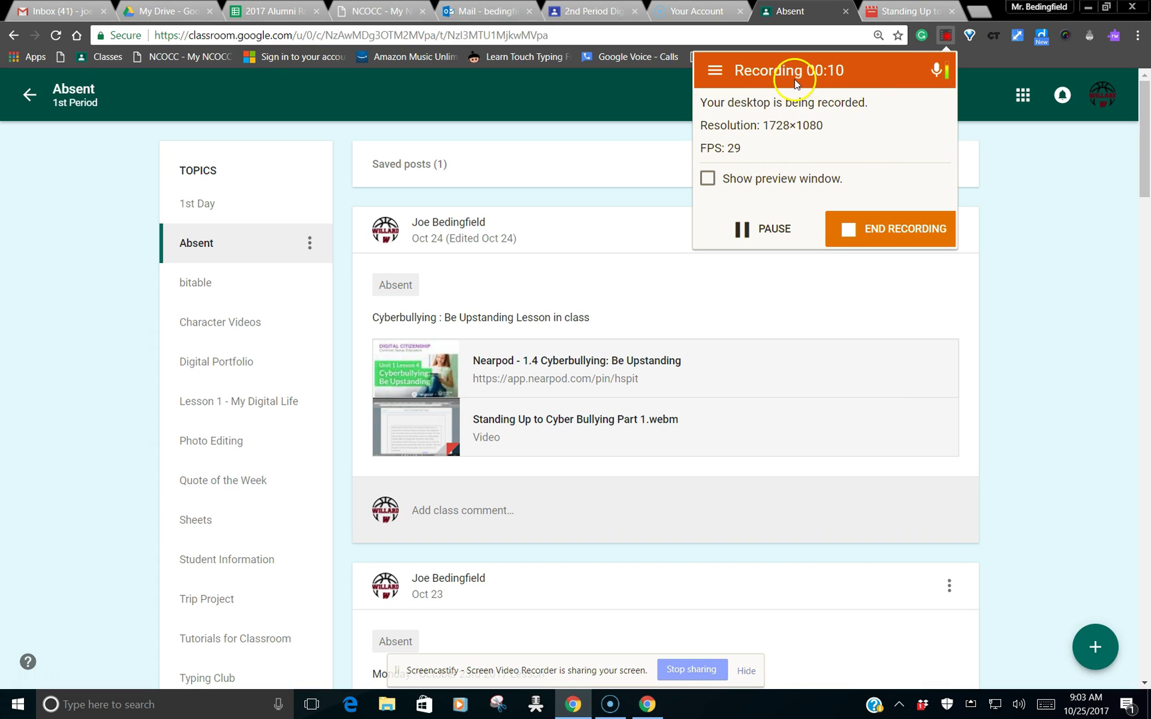
{"action": "left_click", "coordinate": [893, 220]}
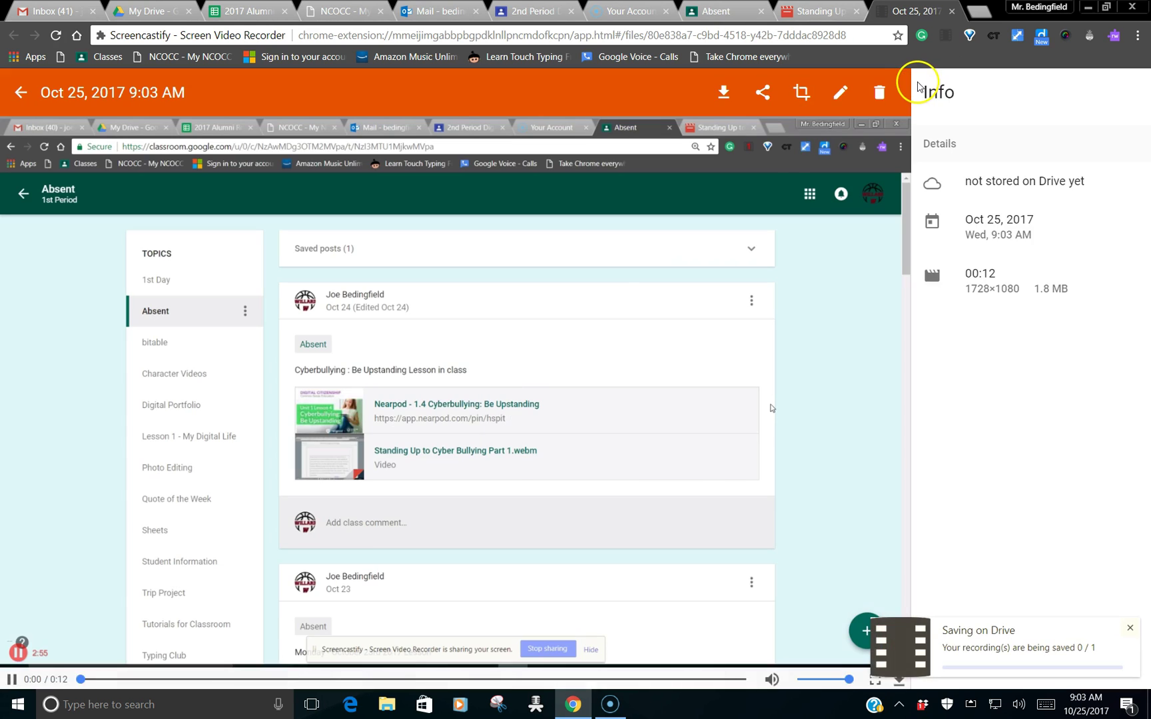
Step: Pause playback and retitle the recording 'Lesson Wednesday -'
{"action": "left_click", "coordinate": [10, 683]}
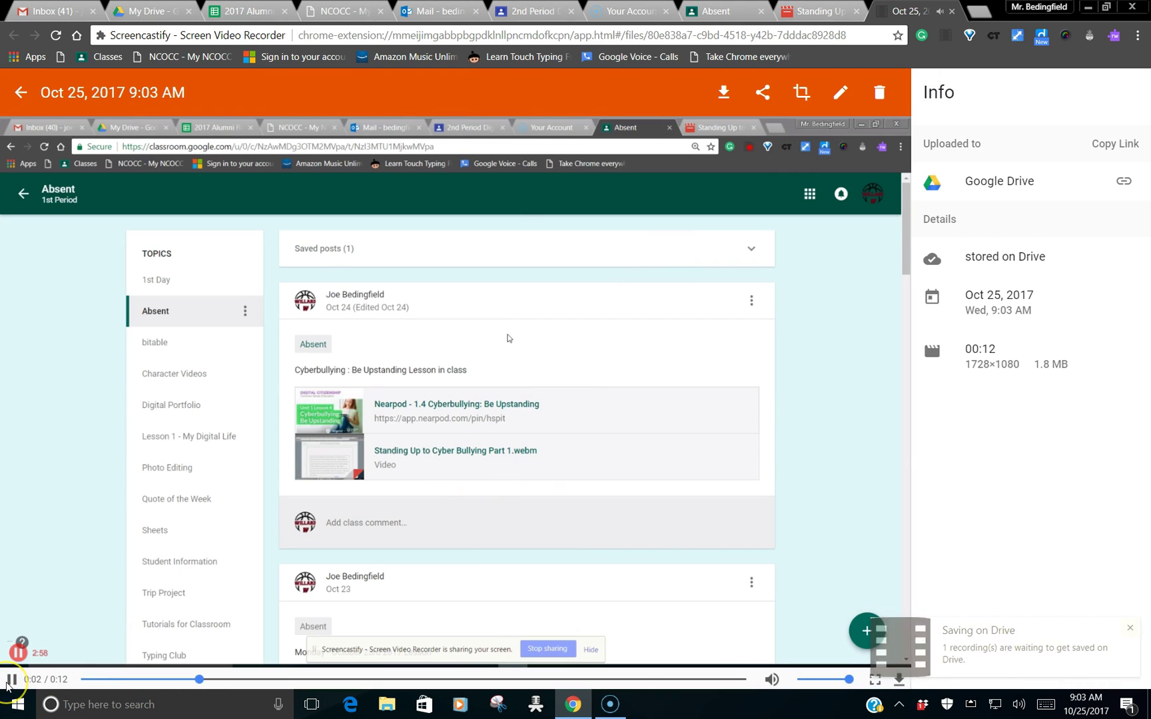
{"action": "left_click", "coordinate": [158, 83]}
{"action": "type", "text": "Lesson "}
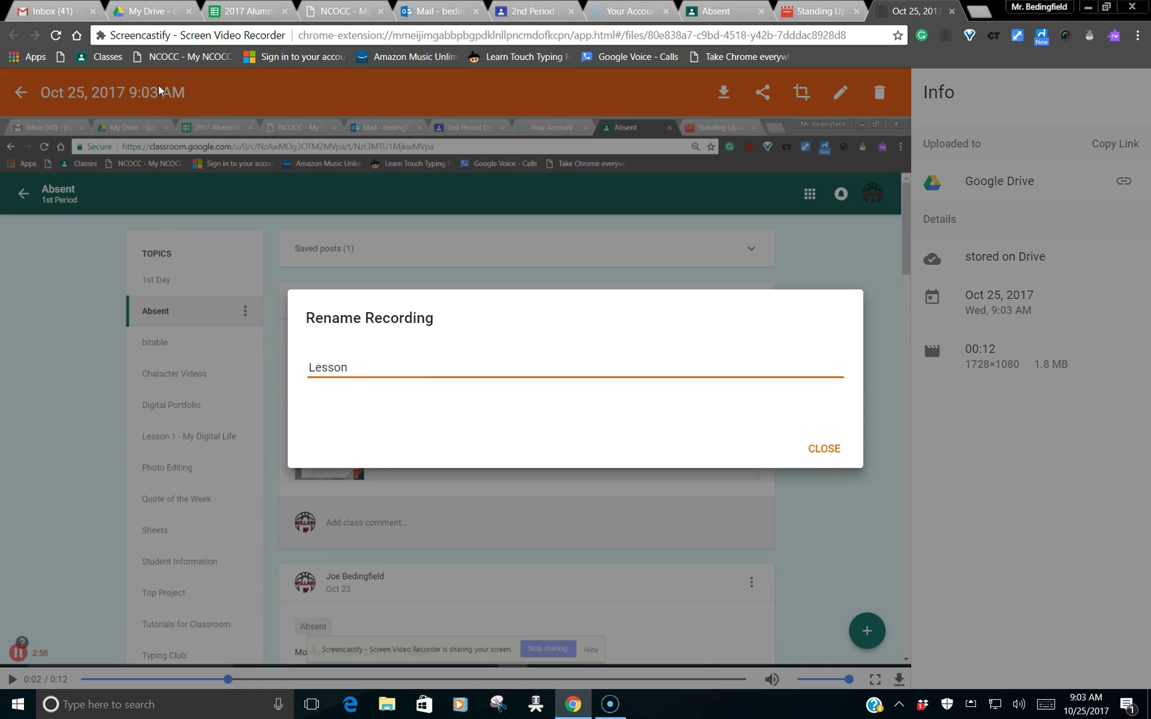
{"action": "type", "text": "Wednesday -"}
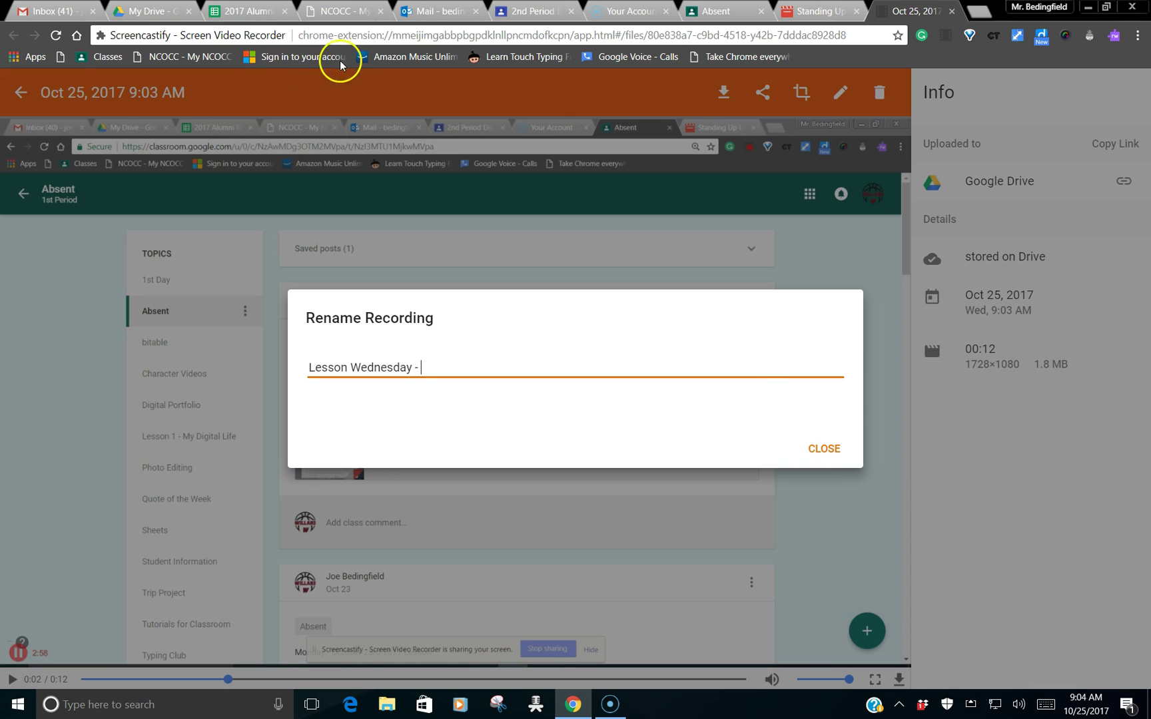
{"action": "left_click", "coordinate": [824, 447]}
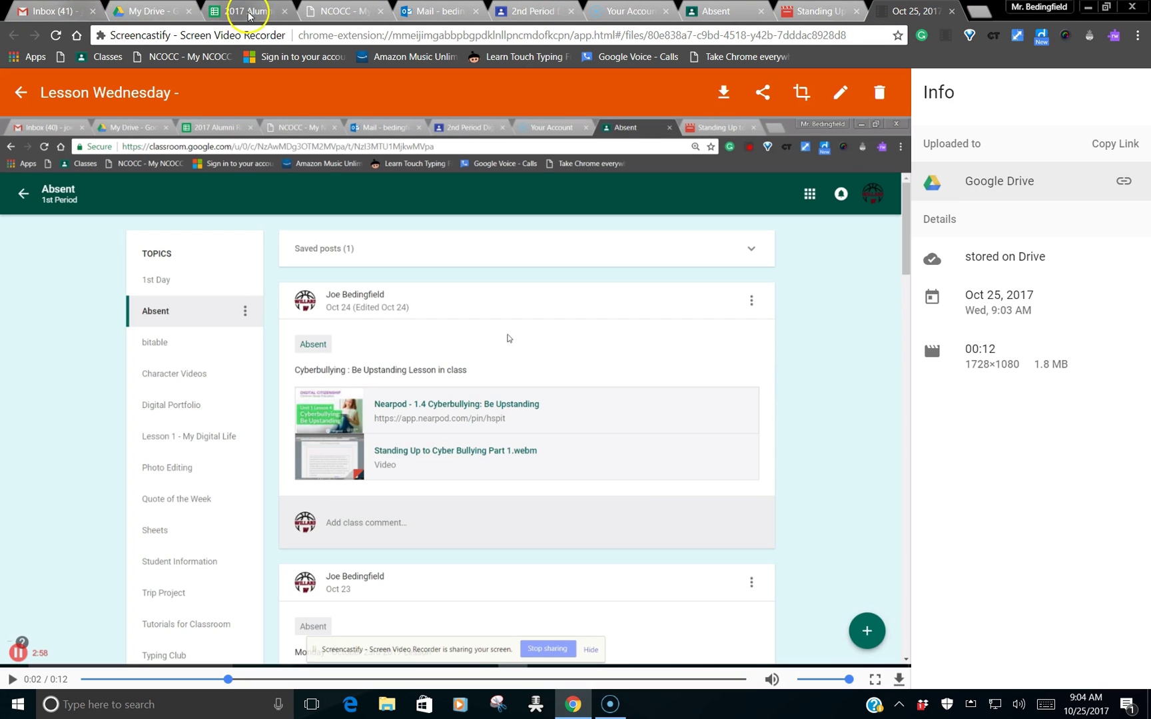
Step: Confirm 'Lesson Wednesday - .webm' is in Drive's Screencastify folder, then go back to the Absent tab
{"action": "left_click", "coordinate": [143, 11]}
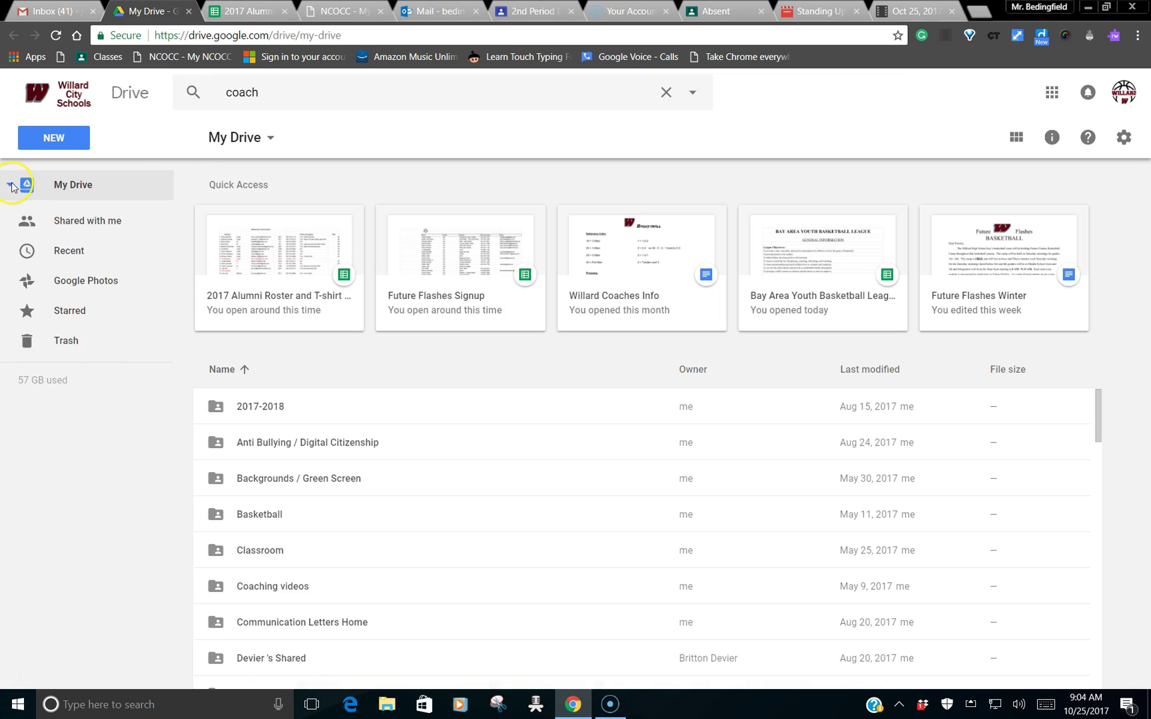
{"action": "left_click", "coordinate": [9, 184]}
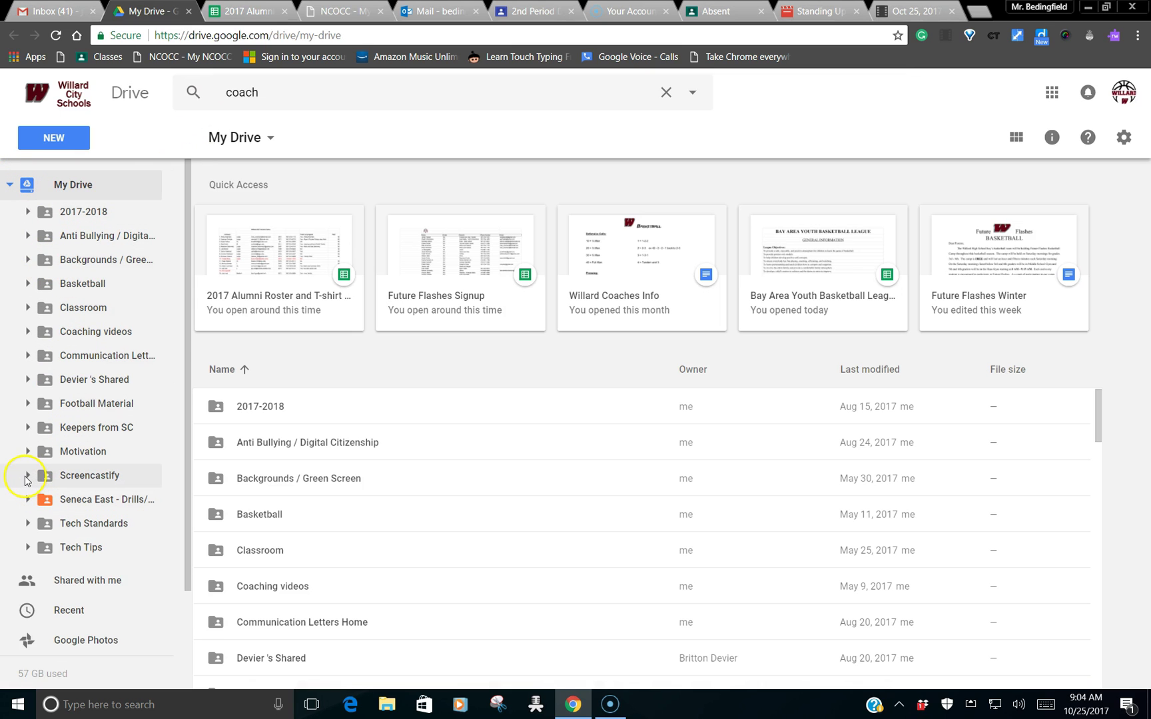
{"action": "left_click", "coordinate": [25, 478]}
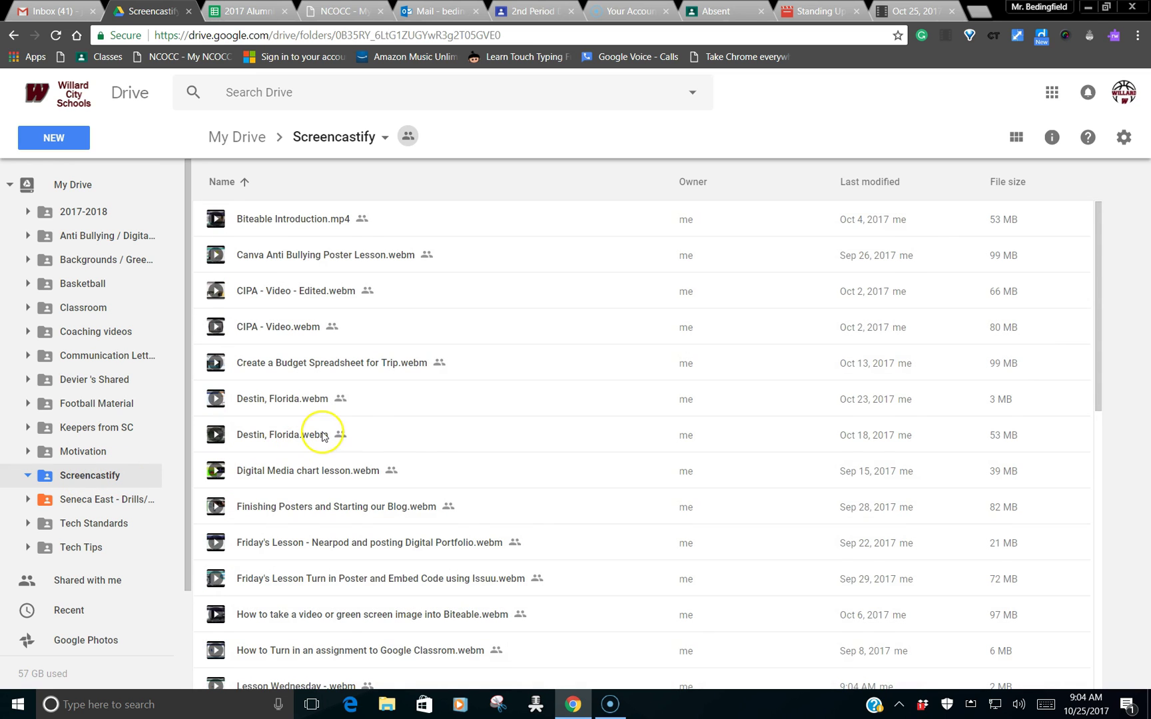
{"action": "scroll", "coordinate": [324, 436], "scroll_direction": "down", "scroll_amount": 10}
{"action": "scroll", "coordinate": [323, 437], "scroll_direction": "up", "scroll_amount": 10}
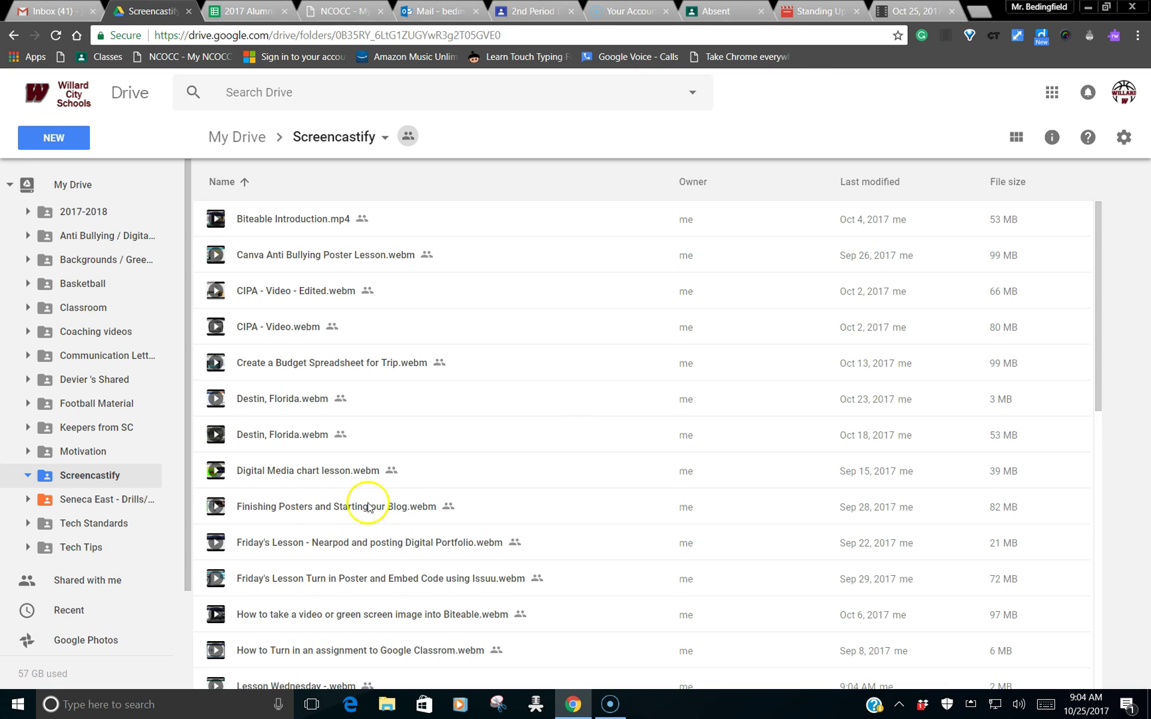
{"action": "left_click", "coordinate": [719, 12]}
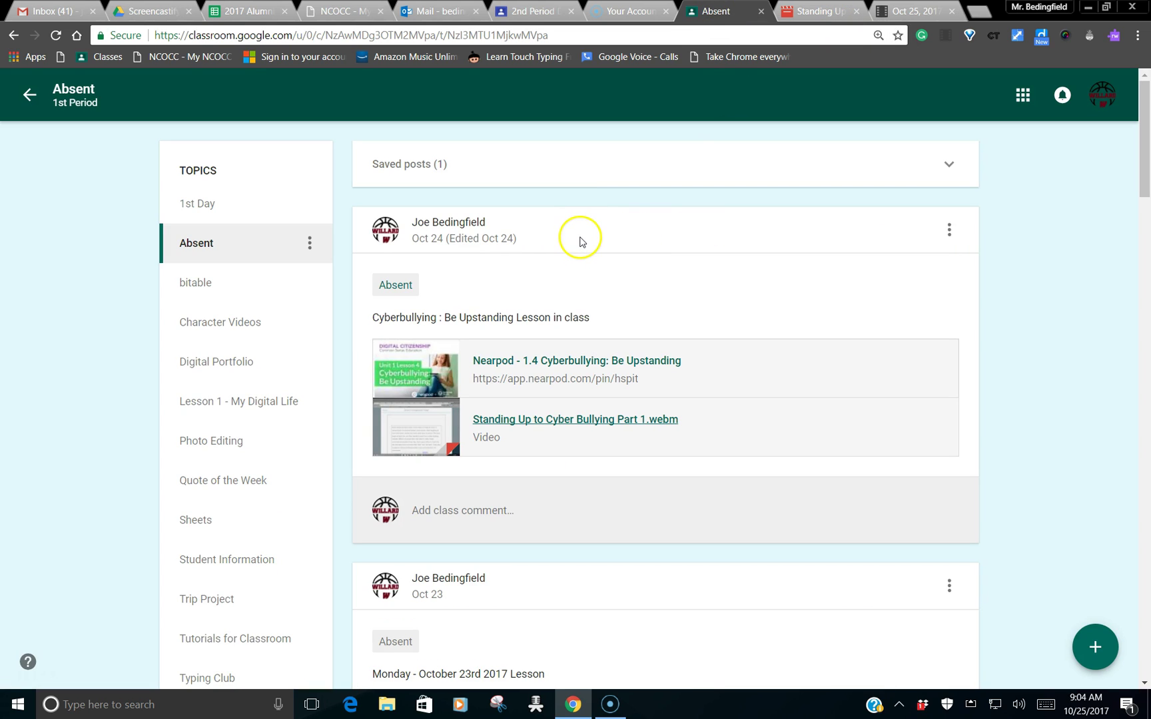